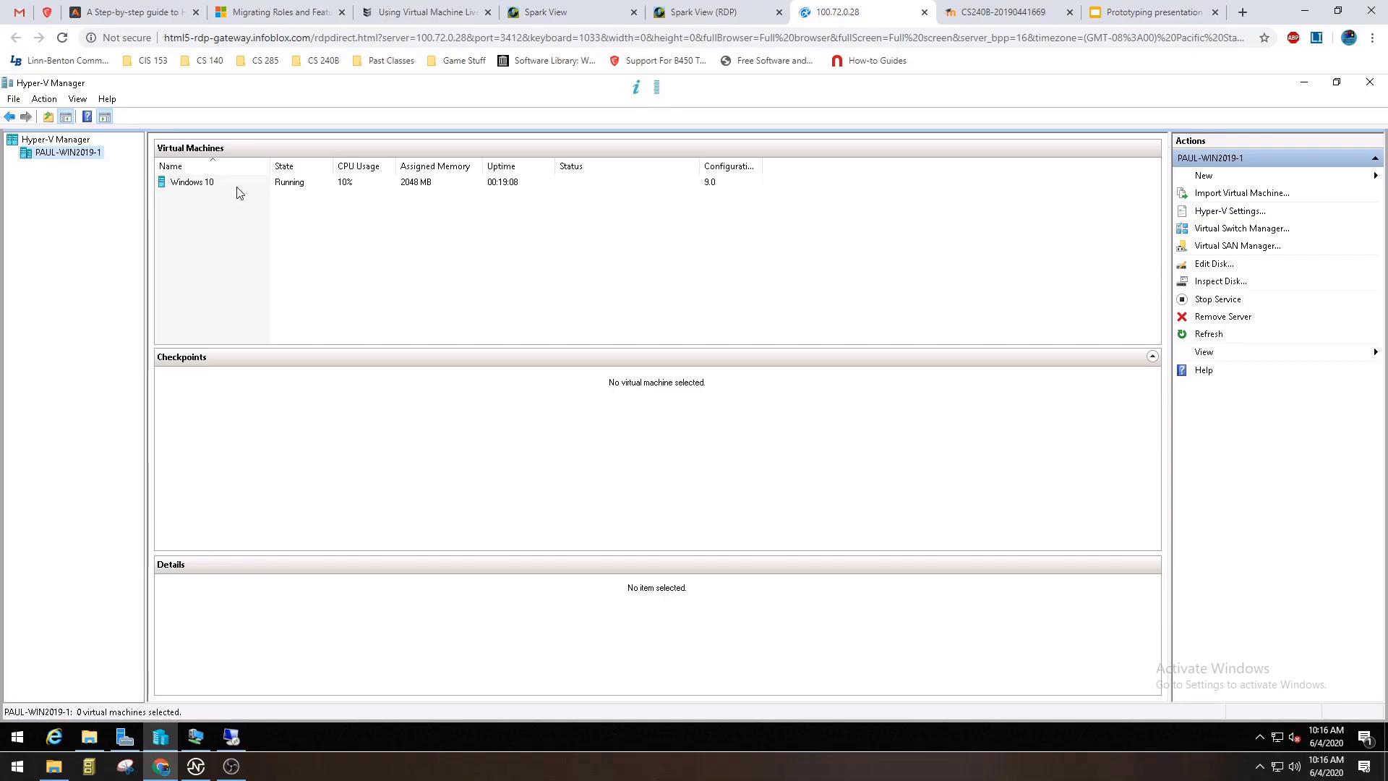
Bring up the 192.168.1.56 remote session and open the console of the Windows 10 virtual machine, placing both as movable windows.
click(231, 739)
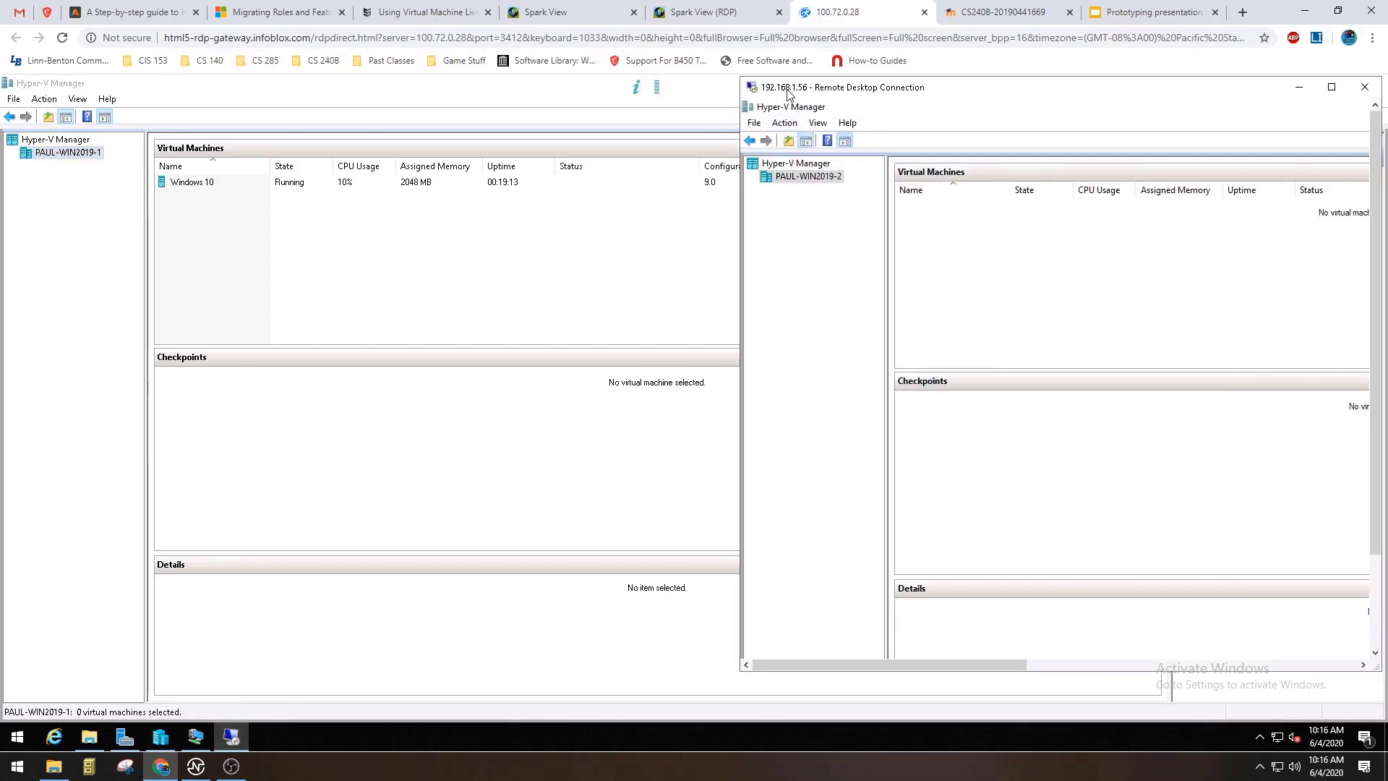
drag(881, 94, 811, 110)
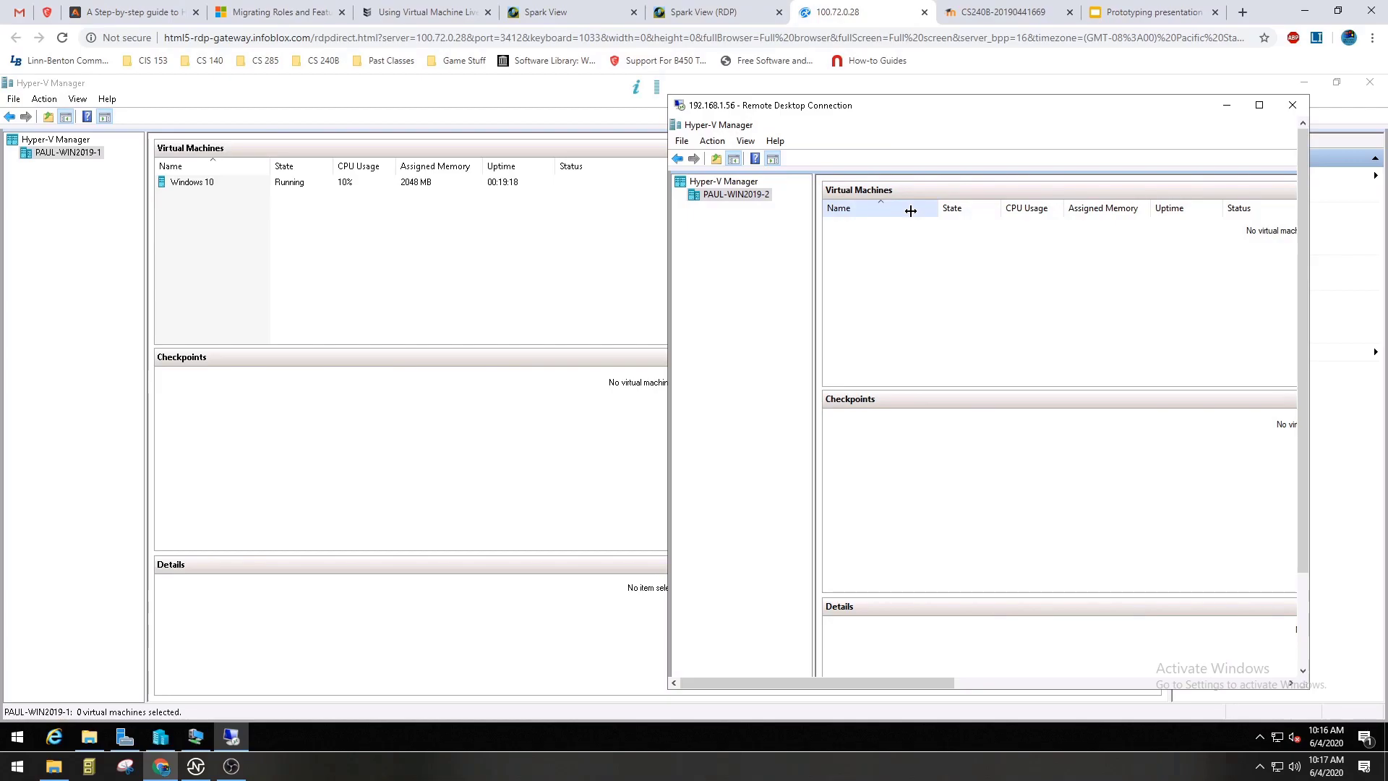
double_click(413, 183)
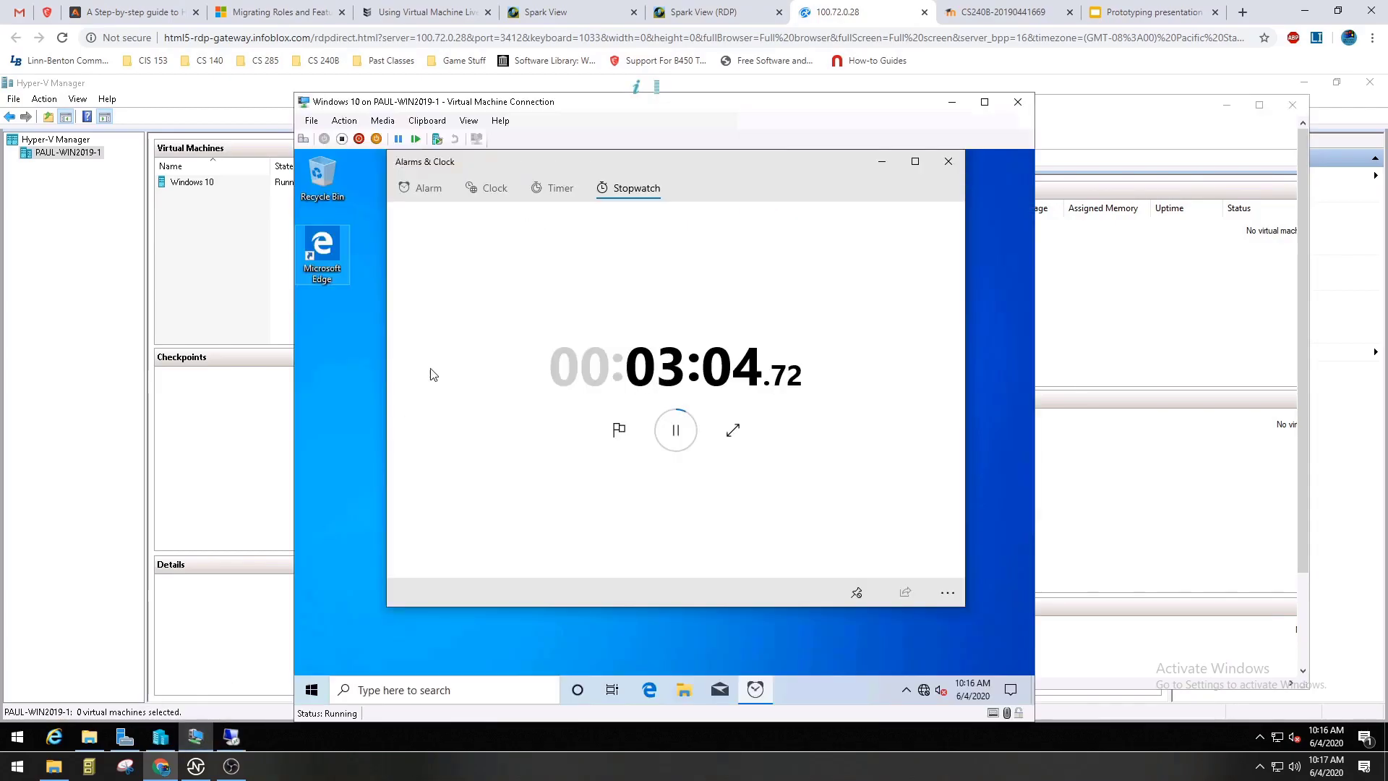
drag(480, 112, 630, 107)
drag(514, 103, 201, 139)
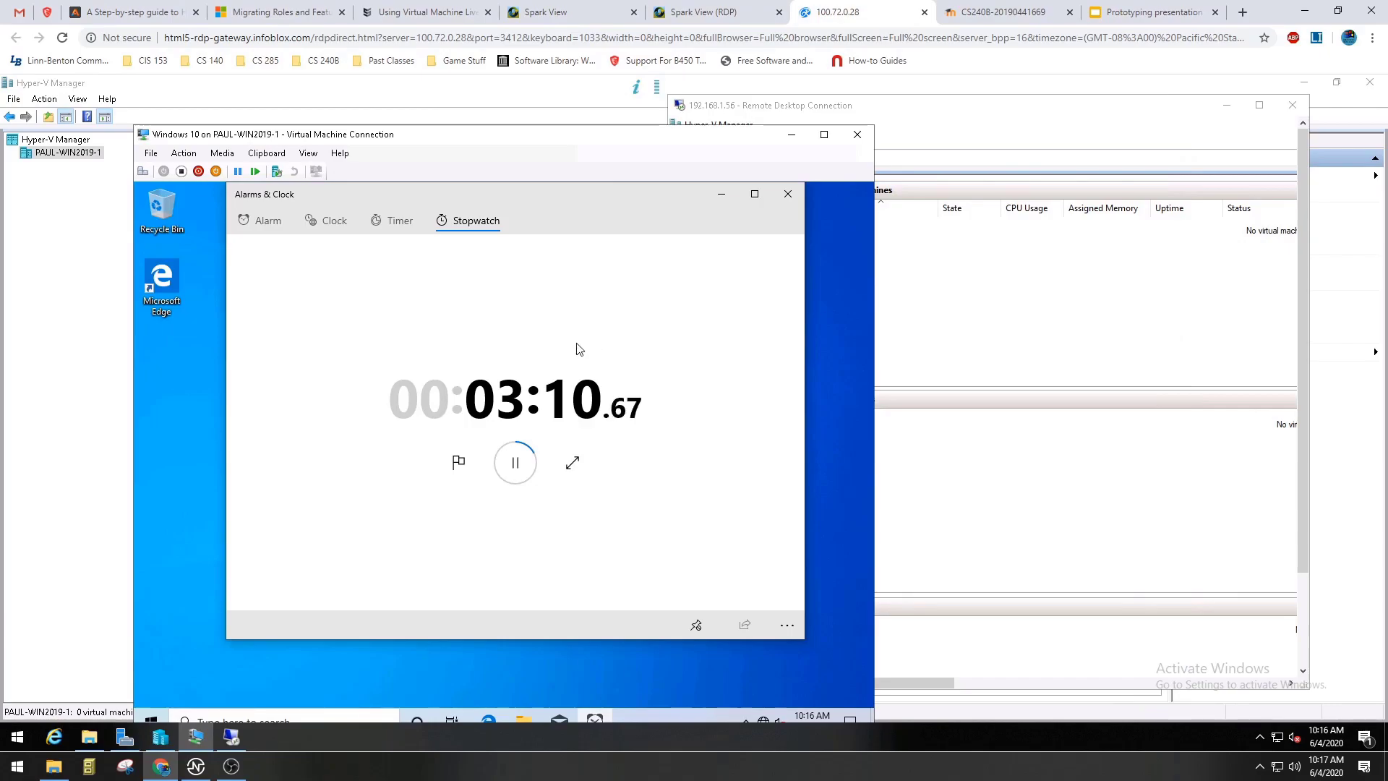
Arrange the local Hyper-V Manager and the remote session on opposite sides of the console, and widen the local manager's virtual machine list.
drag(813, 111, 879, 104)
drag(478, 84, 232, 109)
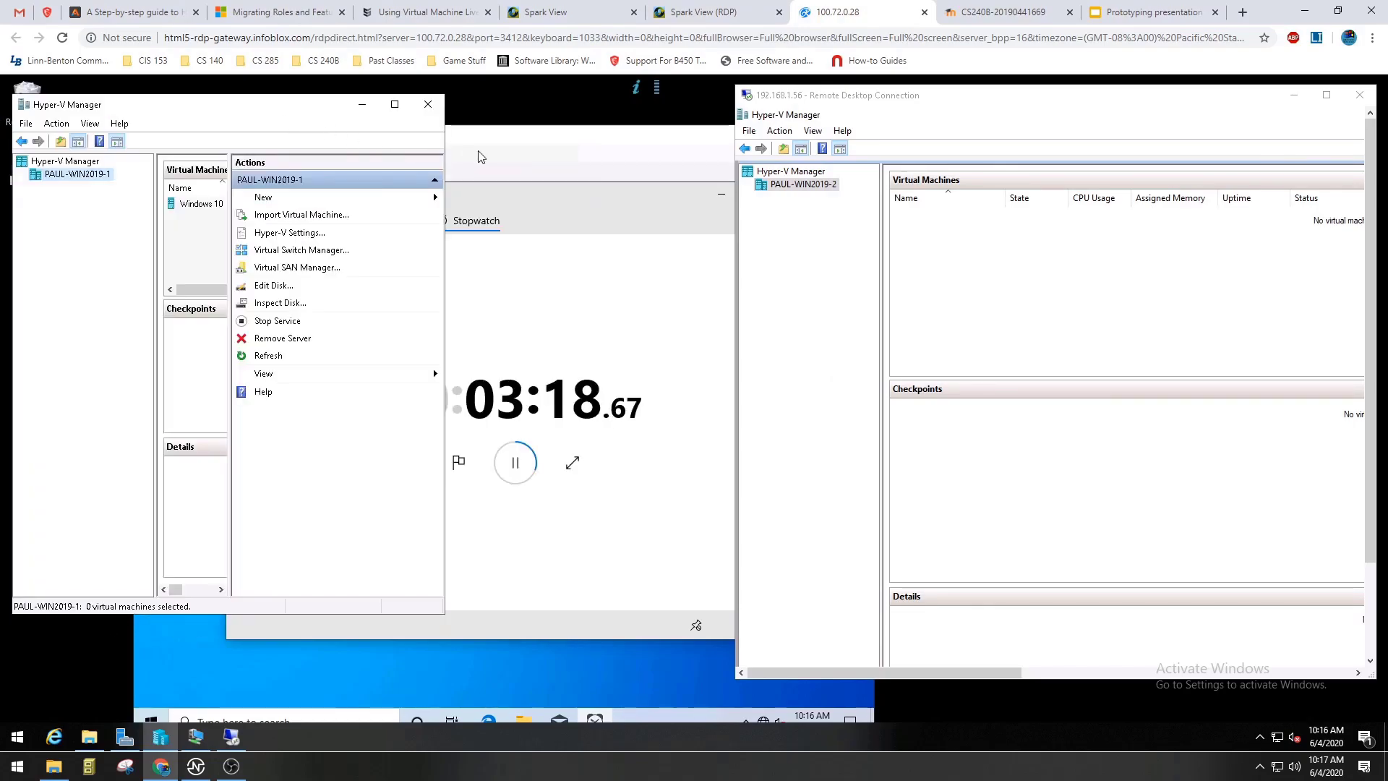
click(481, 150)
click(311, 109)
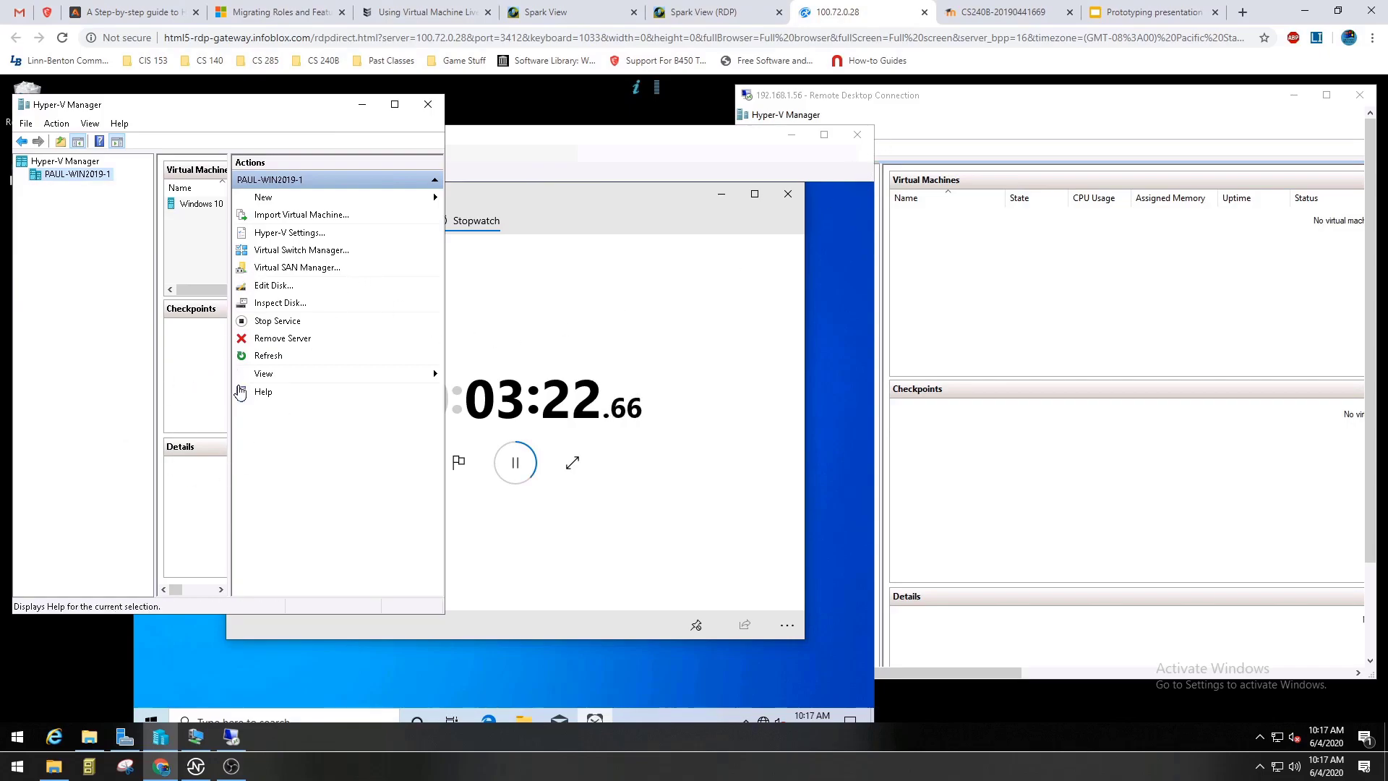
drag(240, 392, 350, 391)
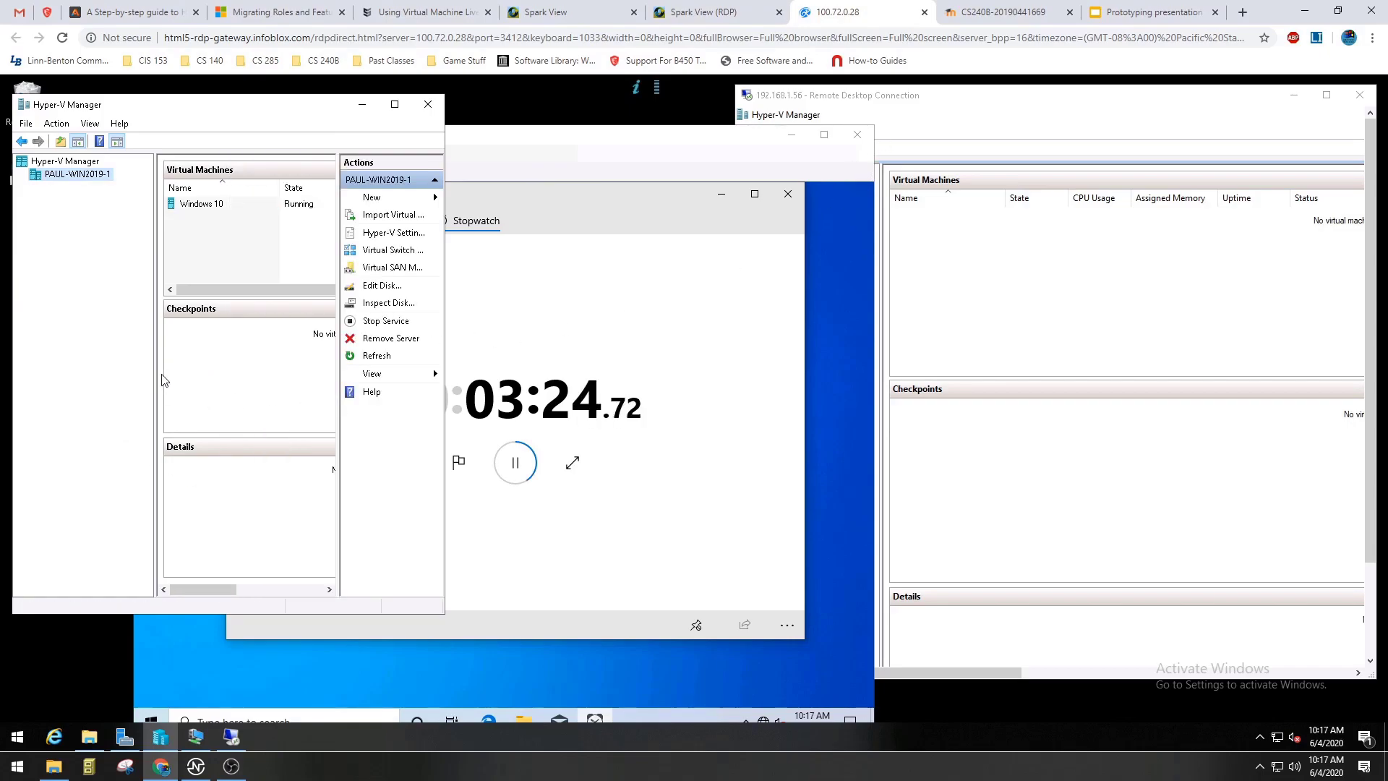
drag(158, 372, 123, 372)
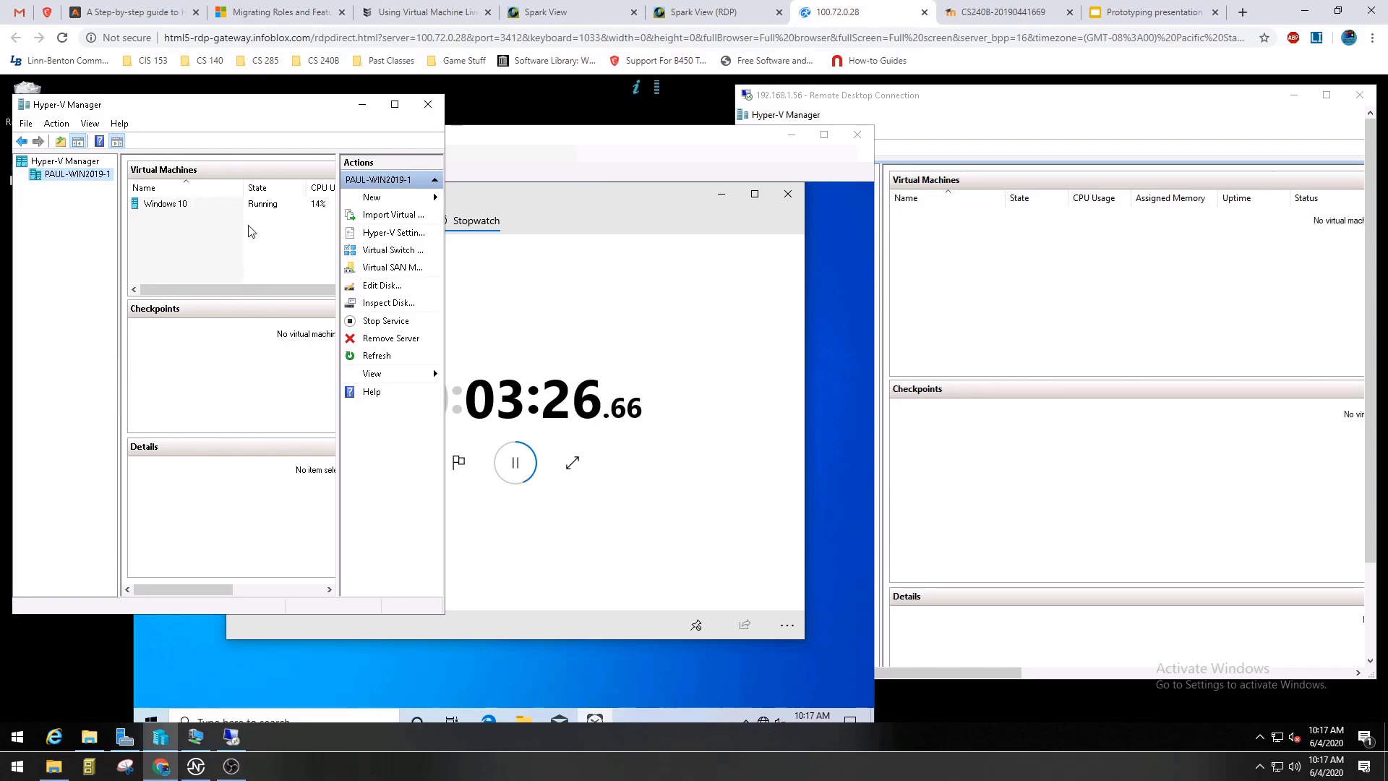
Start moving the Windows 10 virtual machine with the move type "Move the virtual machine".
click(179, 208)
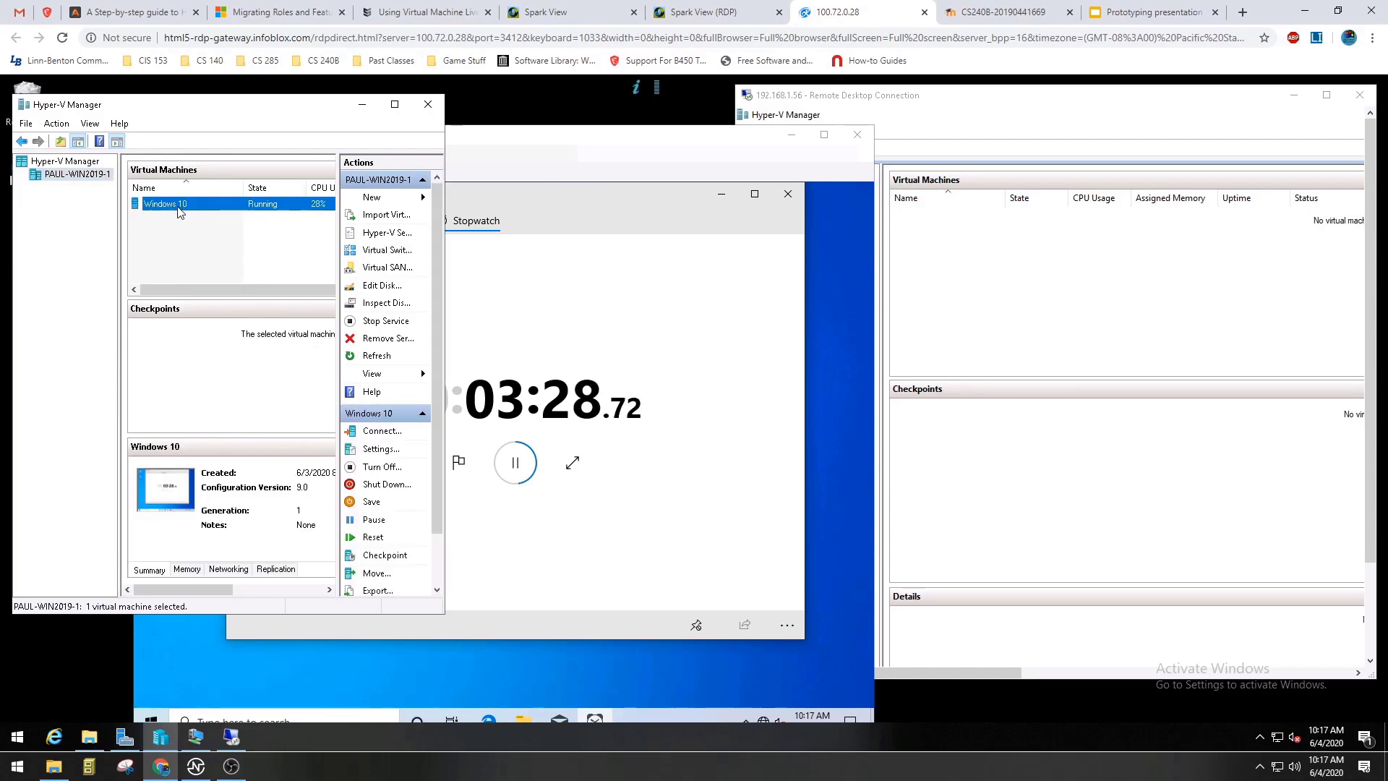
right_click(179, 210)
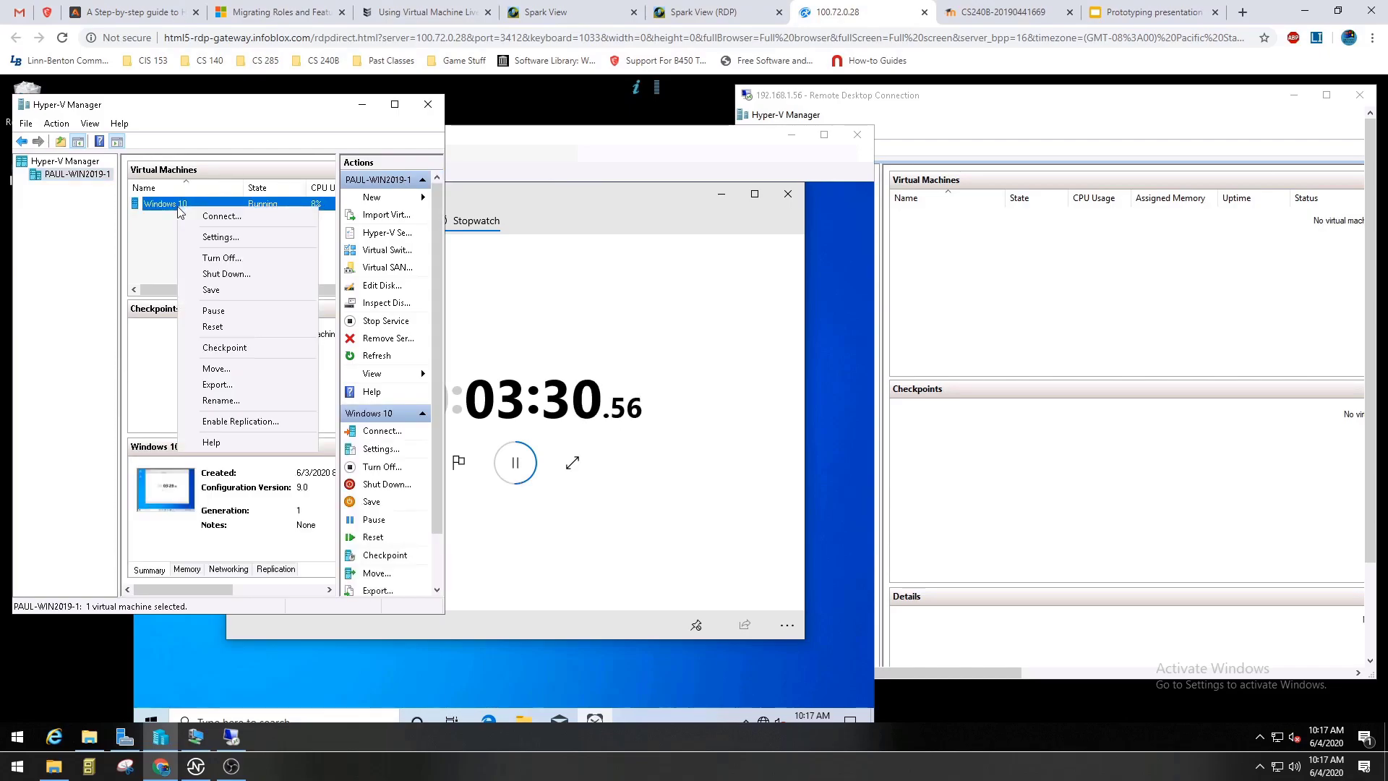
click(227, 368)
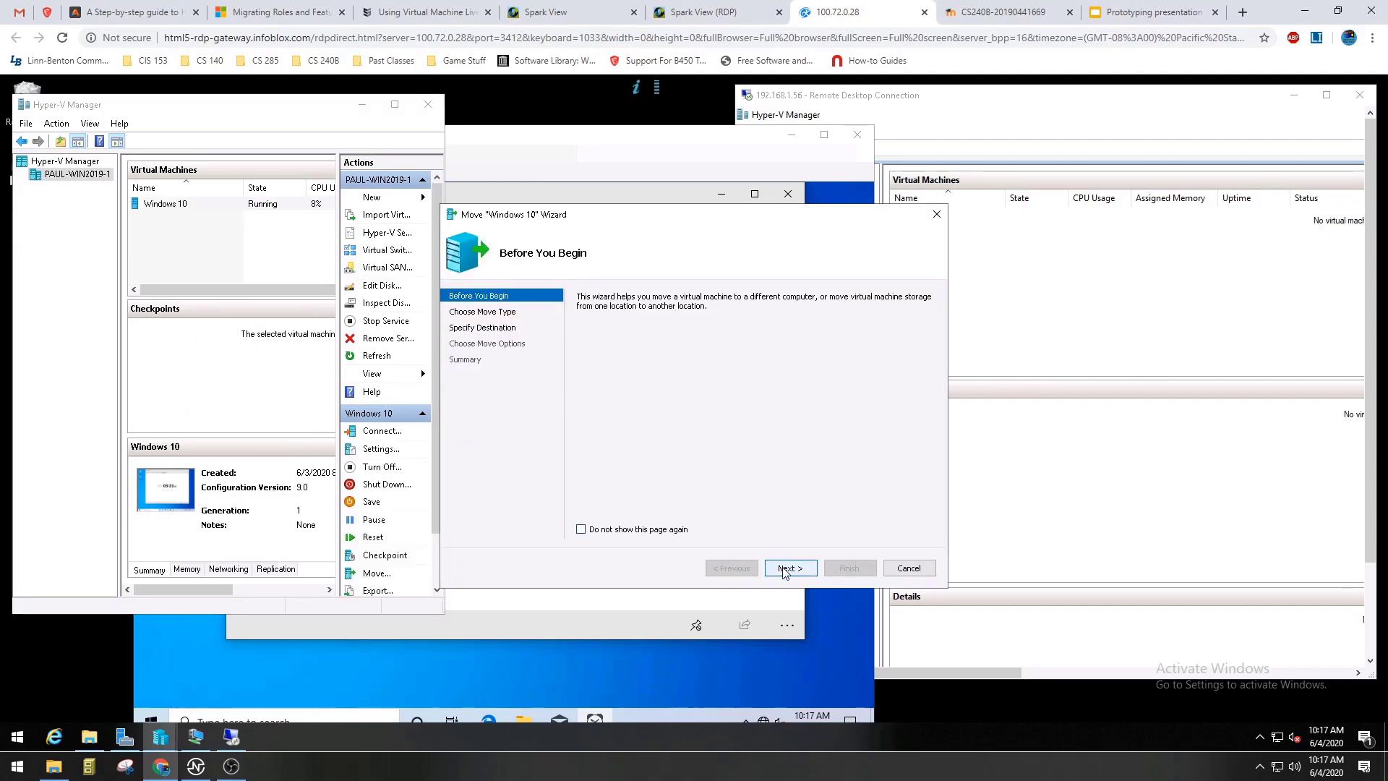
click(788, 568)
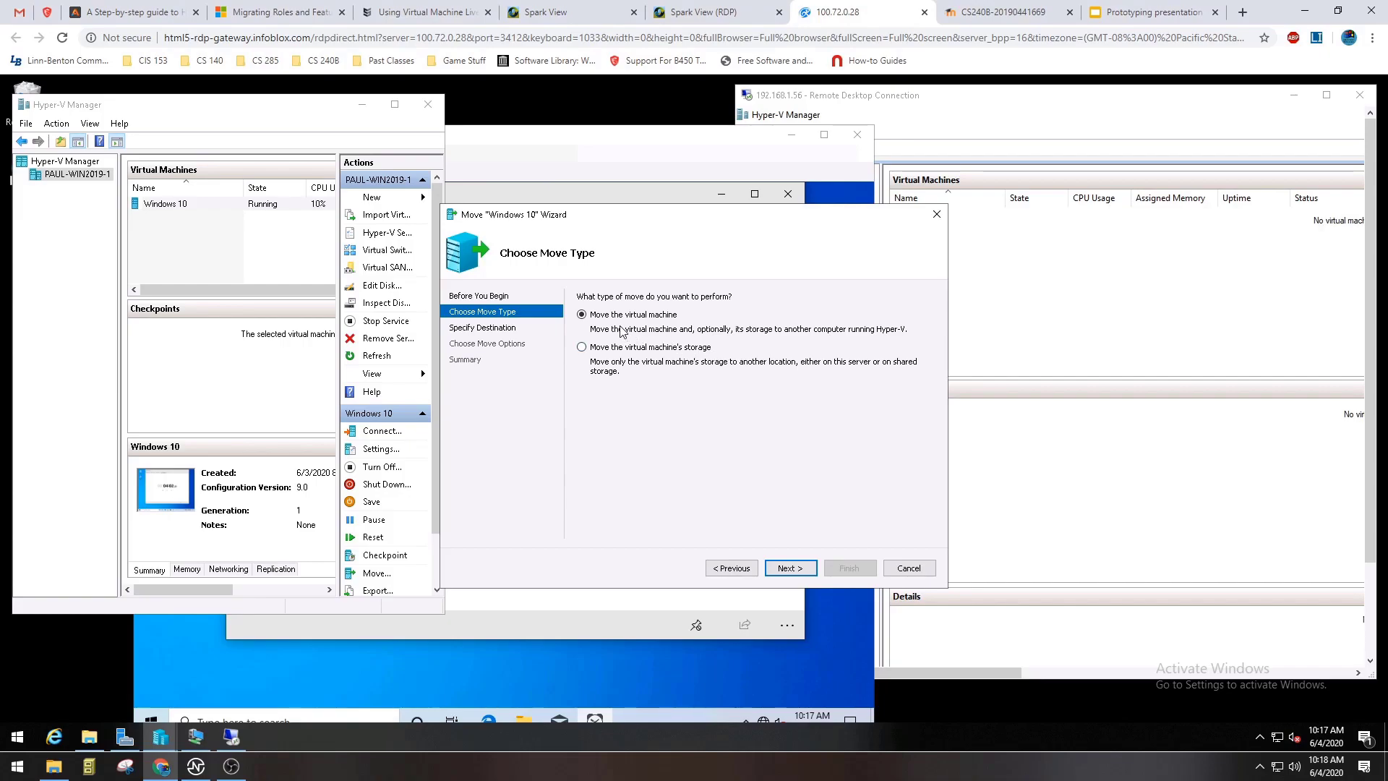
click(786, 568)
Find PAUL-WIN2019-2 in the CS240B12.com domain and set it as the move's destination computer.
click(905, 317)
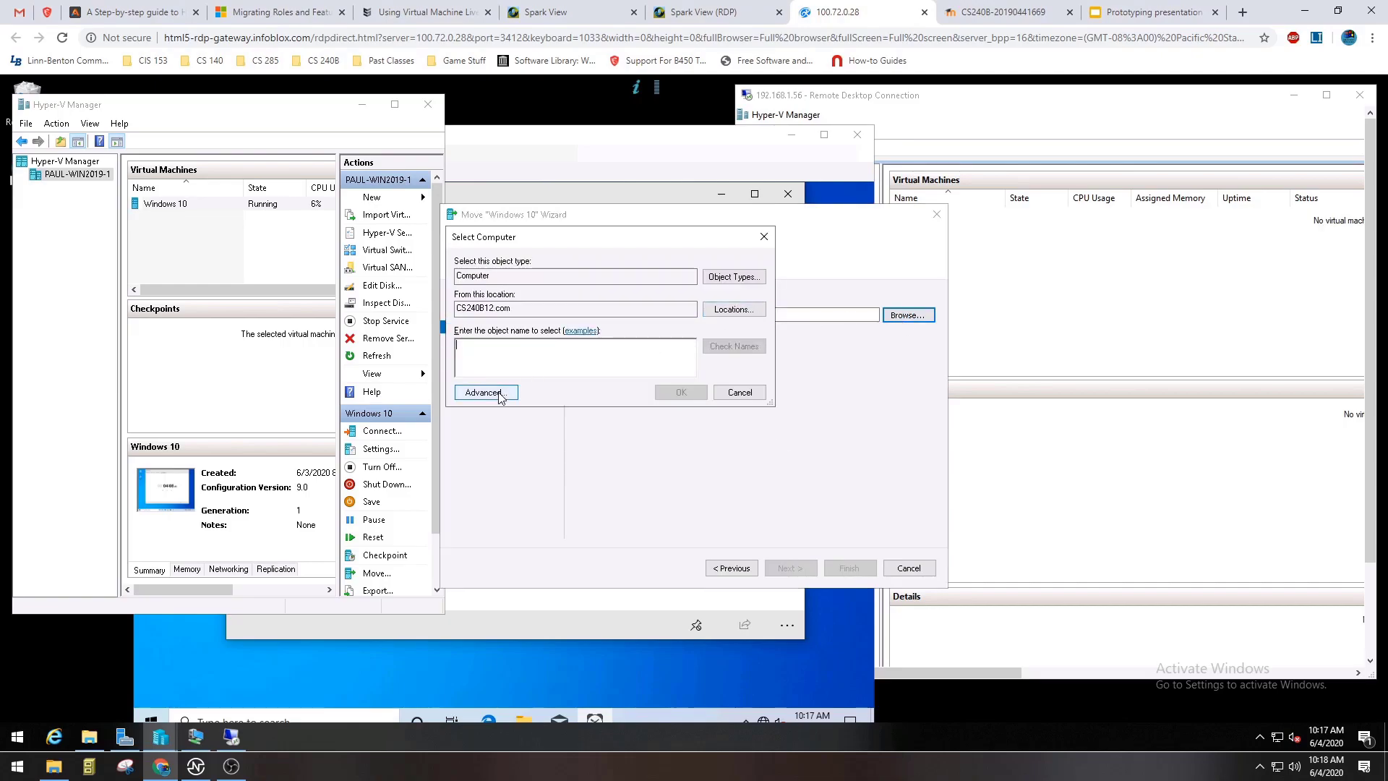
click(483, 392)
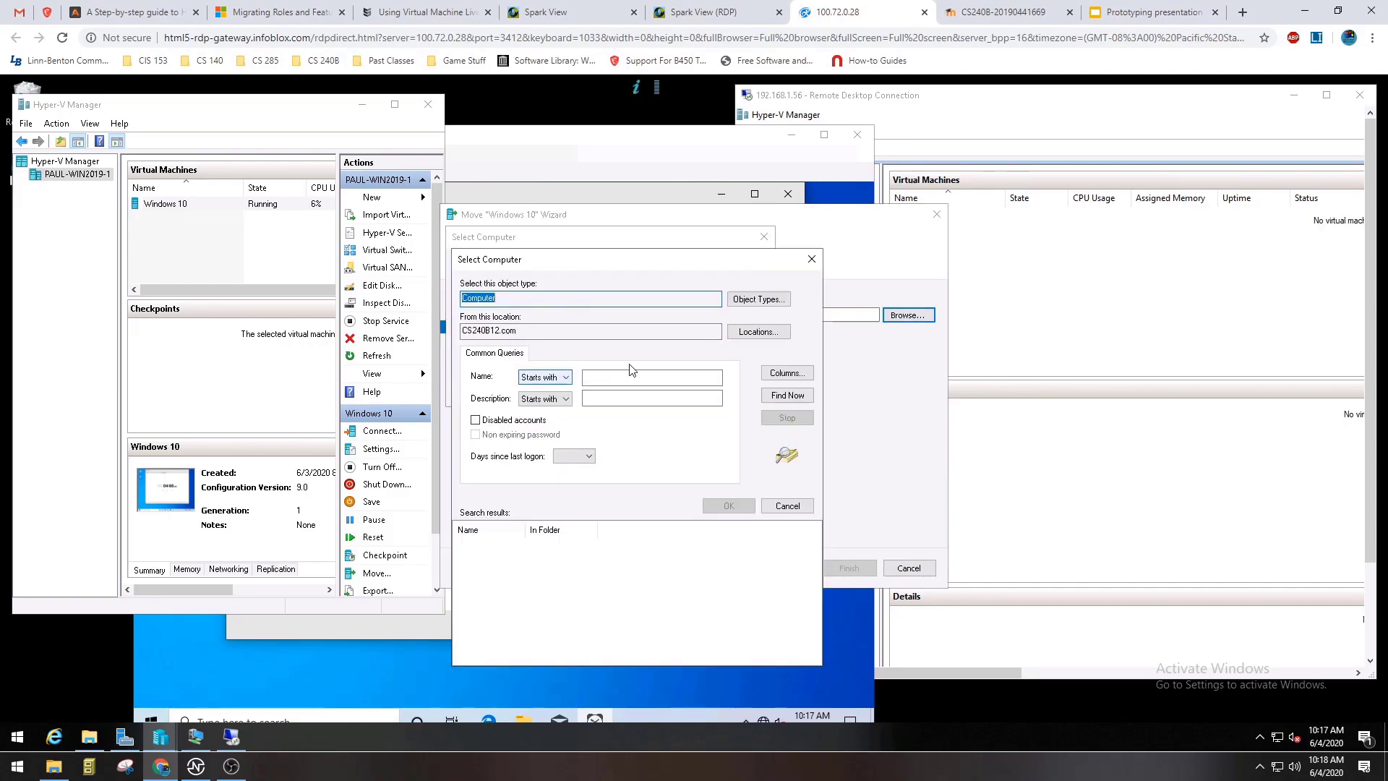
click(790, 397)
drag(524, 528, 640, 532)
click(528, 583)
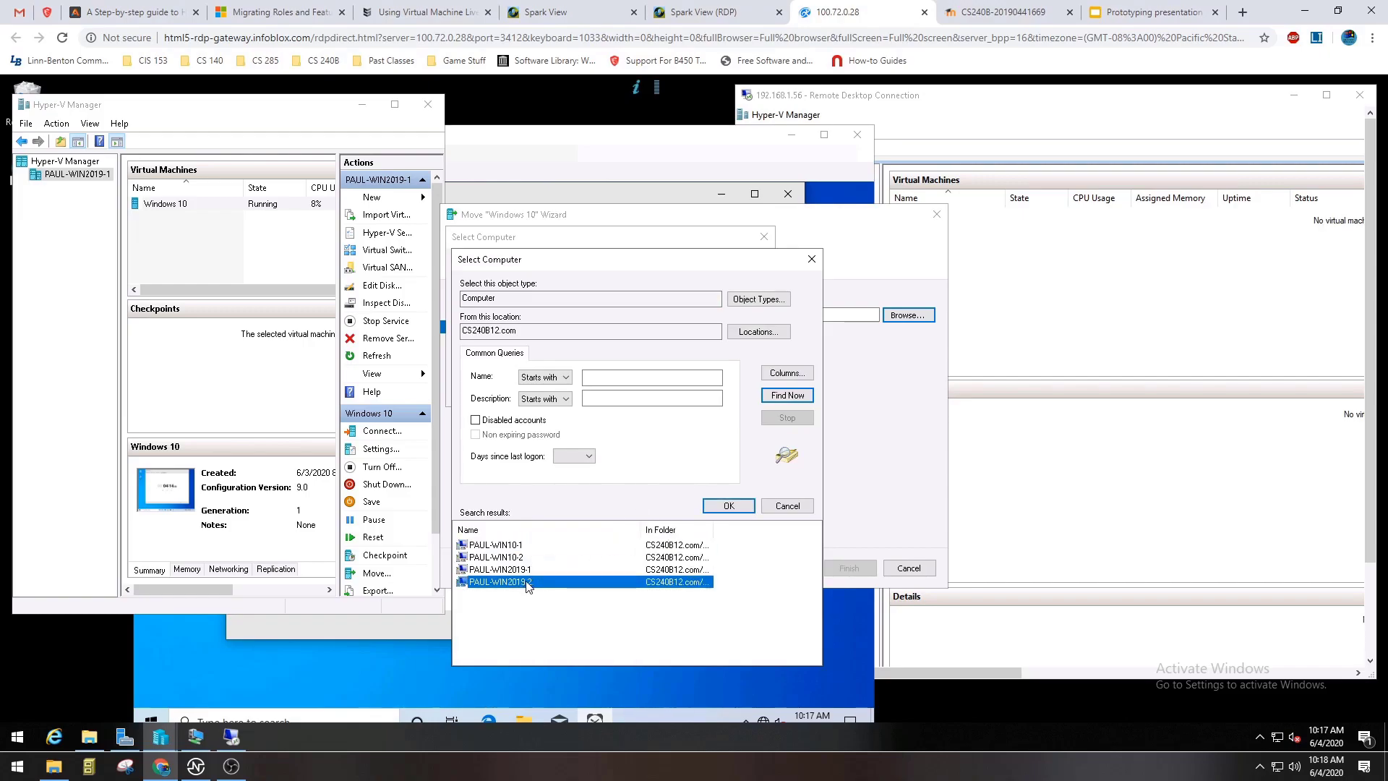
click(729, 505)
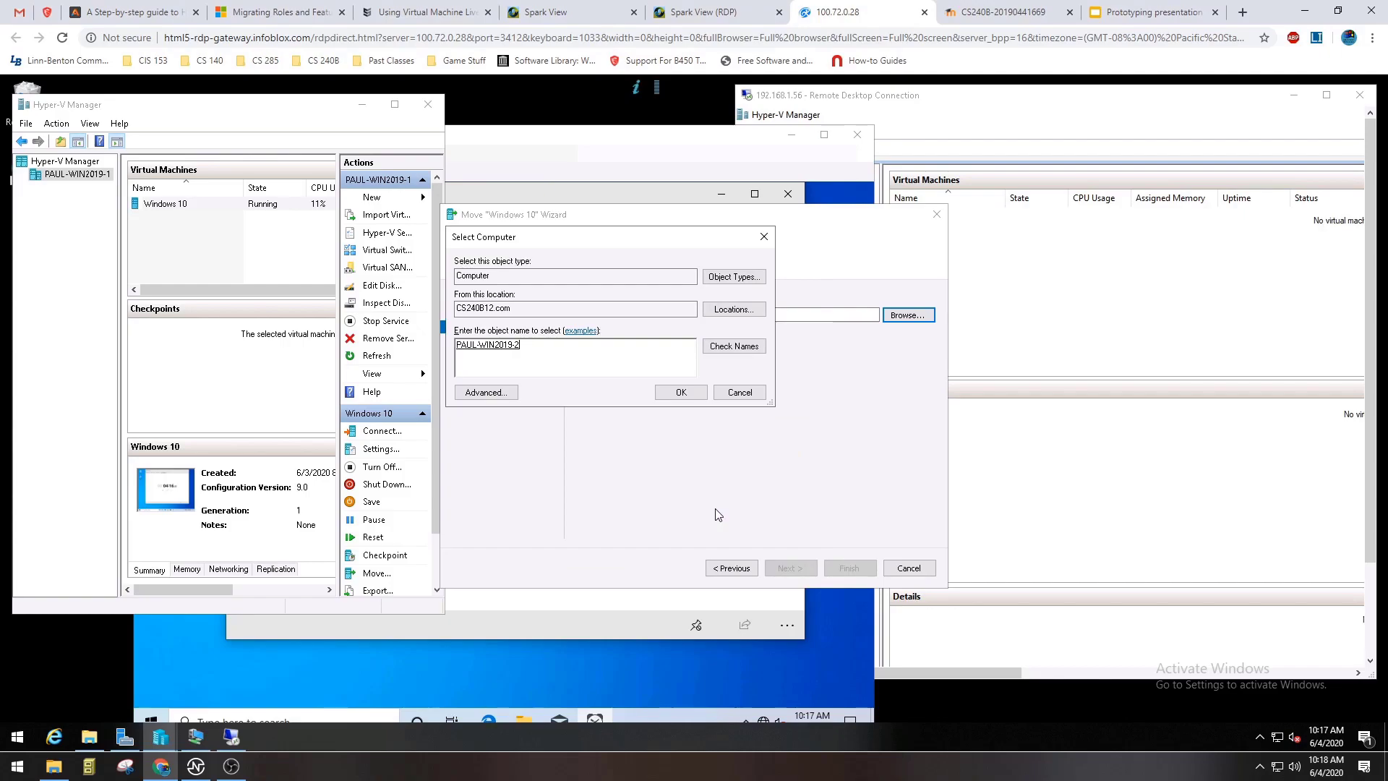
click(680, 392)
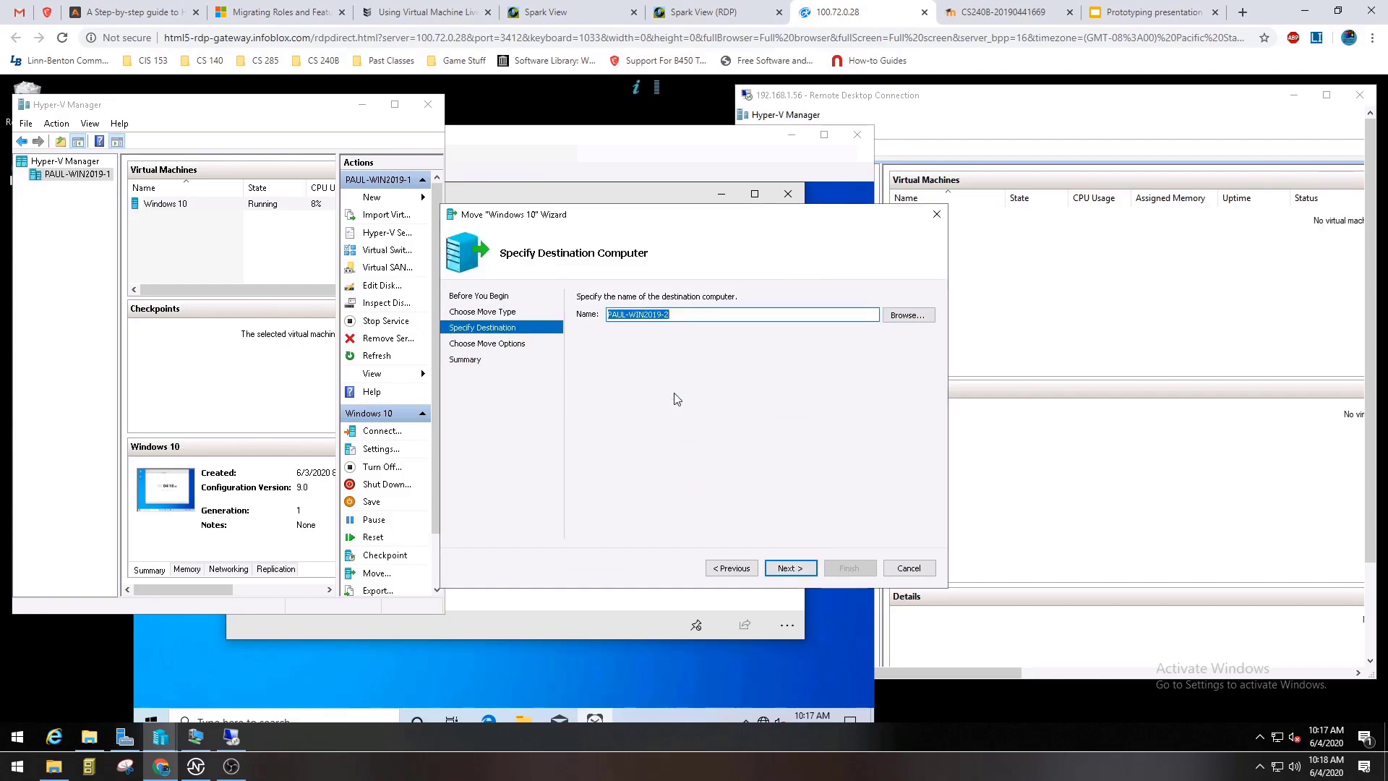
click(786, 569)
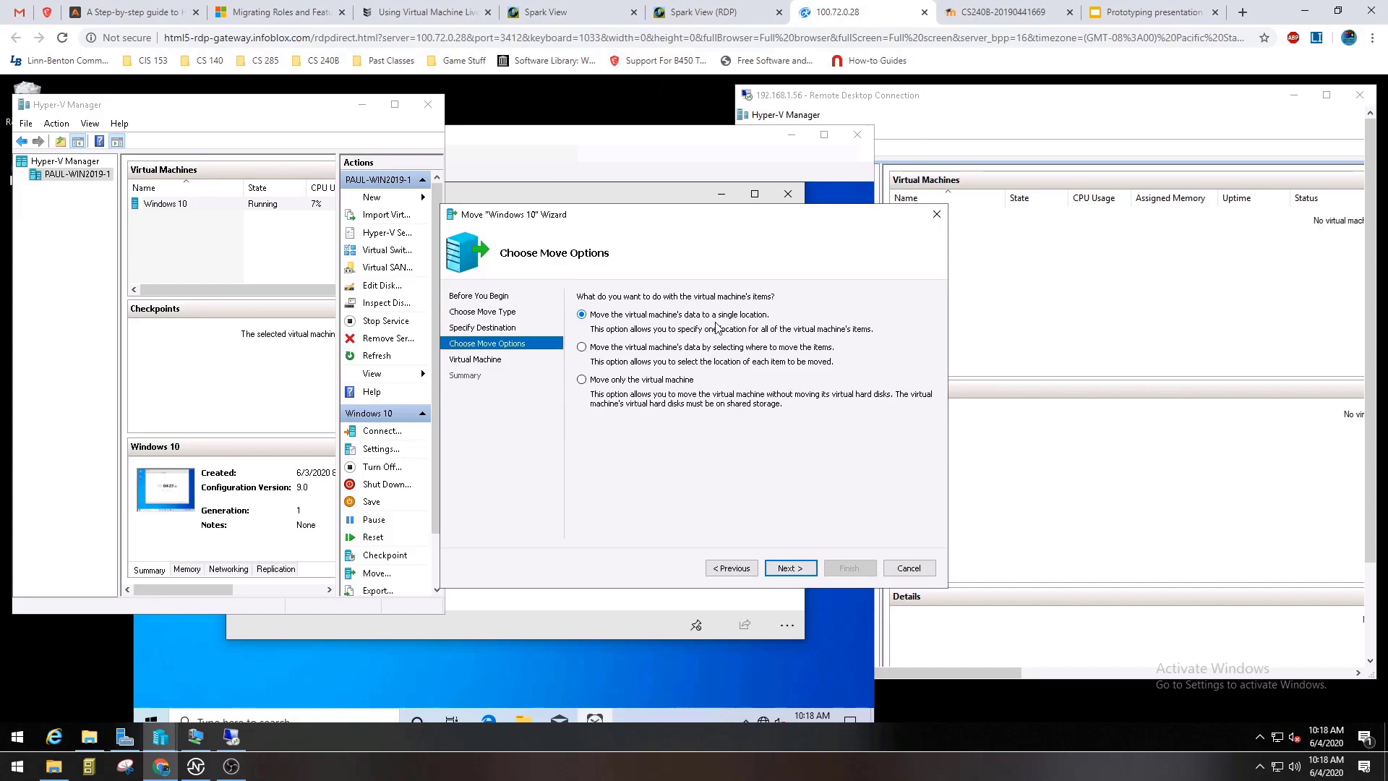
Check the used and free space of Local Disk (C:) on the 192.168.1.56 server, then restore its Hyper-V Manager session to a window.
click(979, 114)
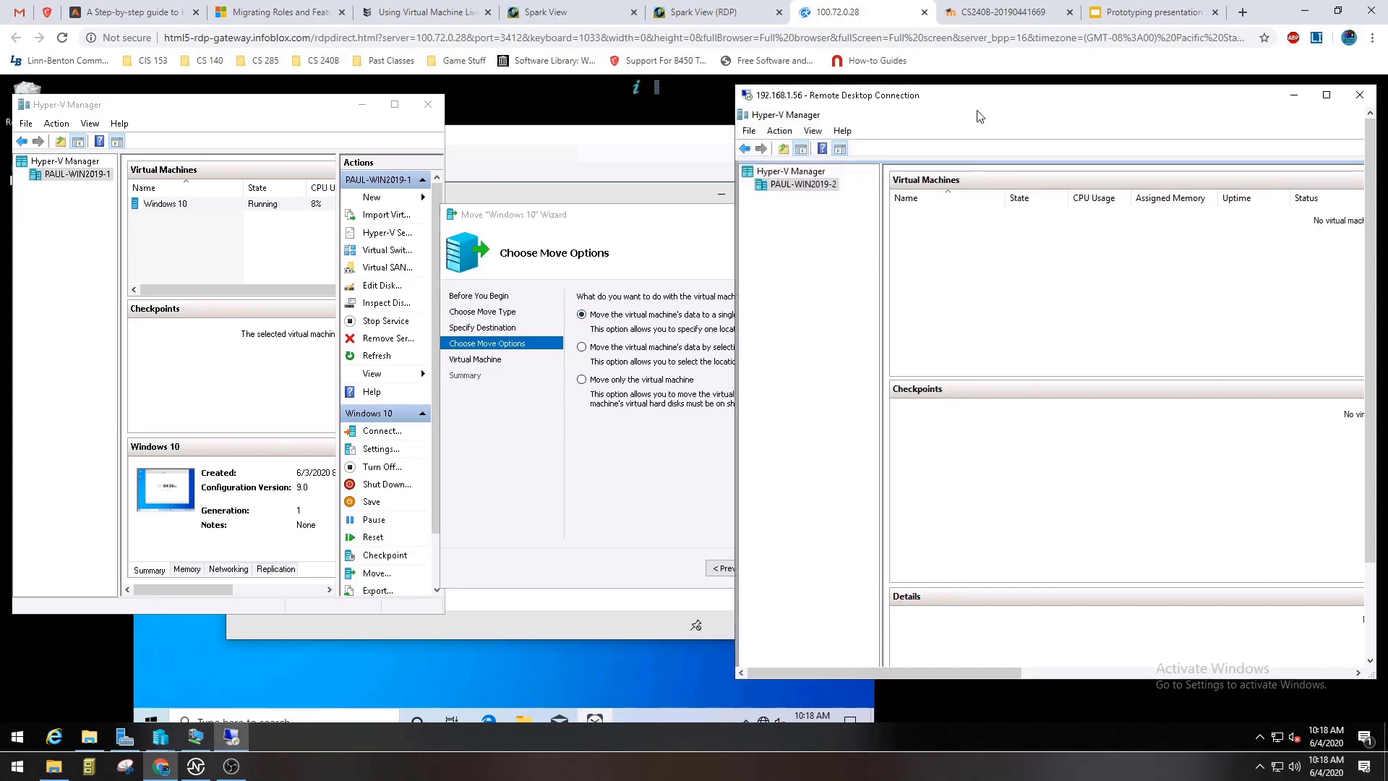
drag(1141, 107, 1085, 109)
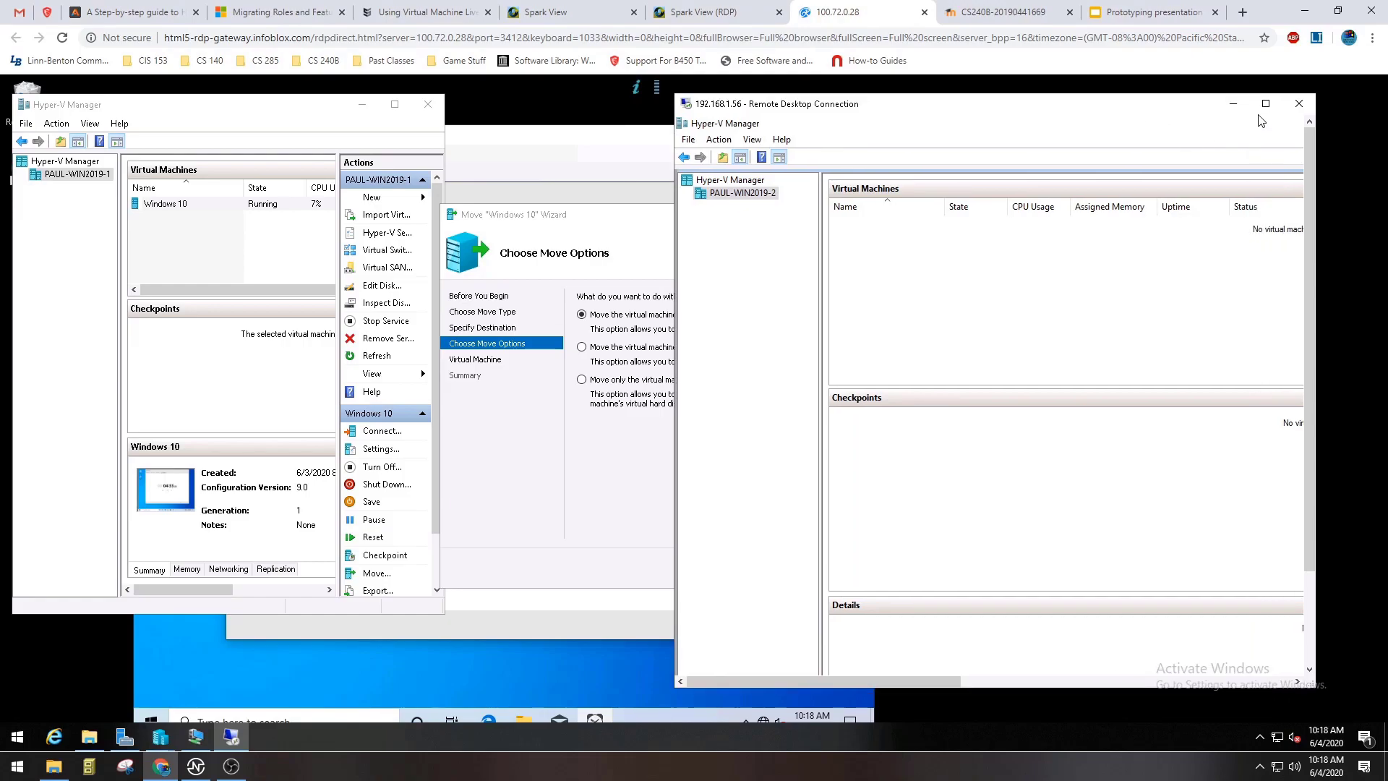
click(1262, 107)
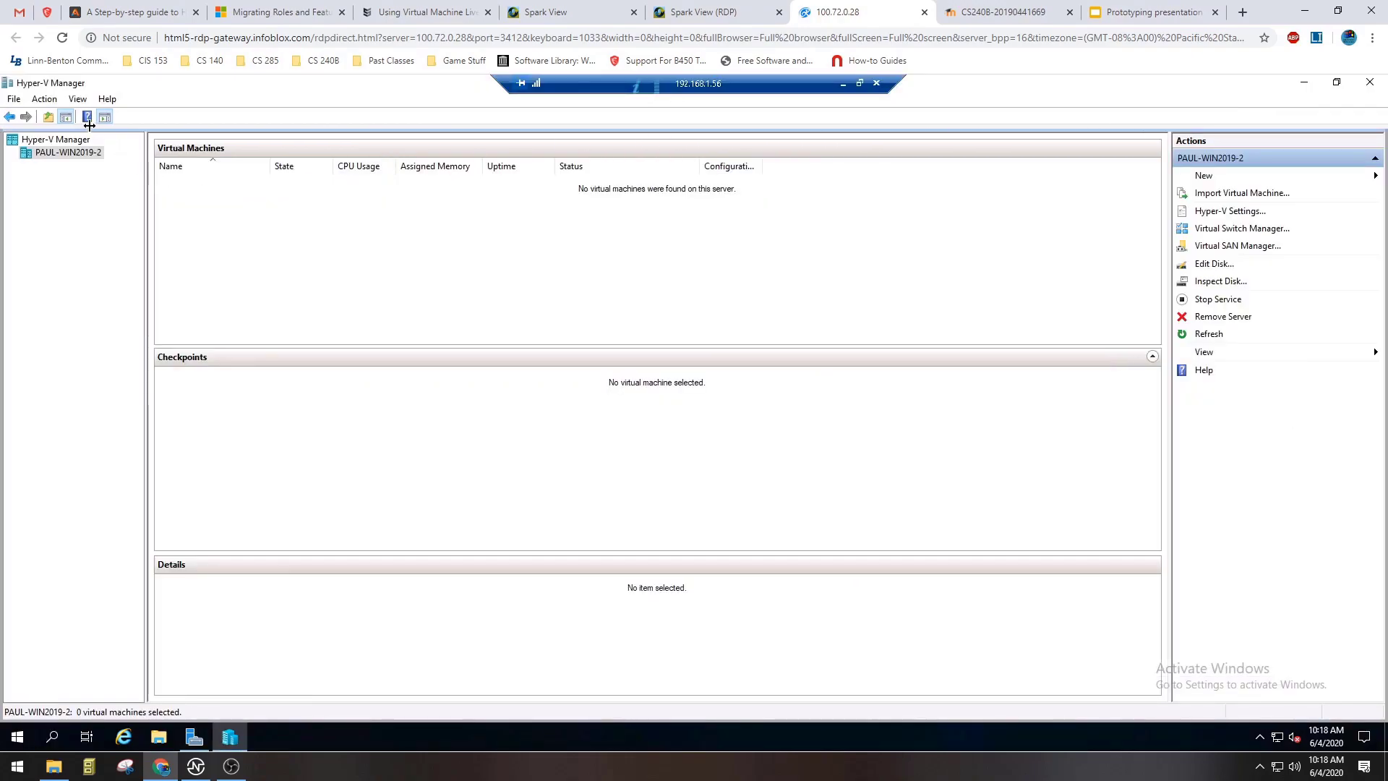
click(1306, 84)
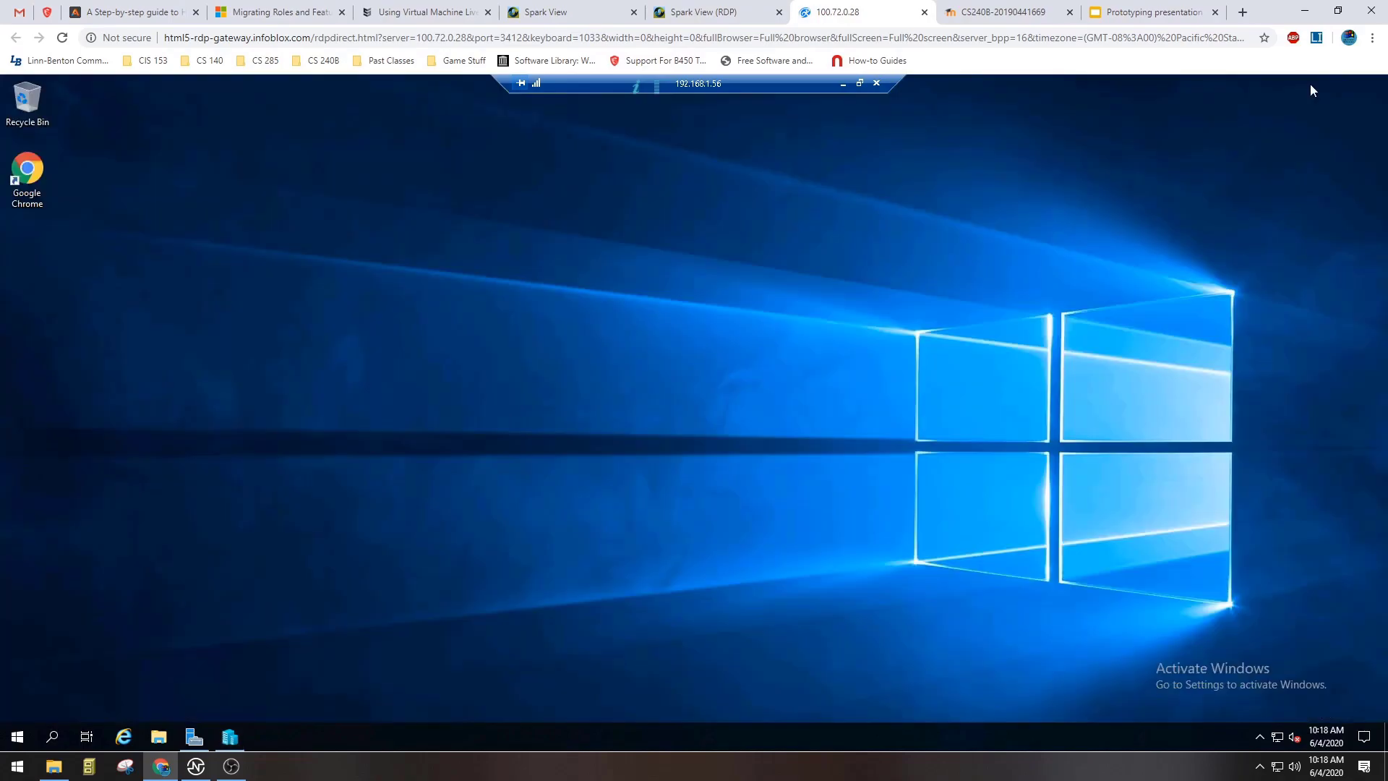
click(155, 743)
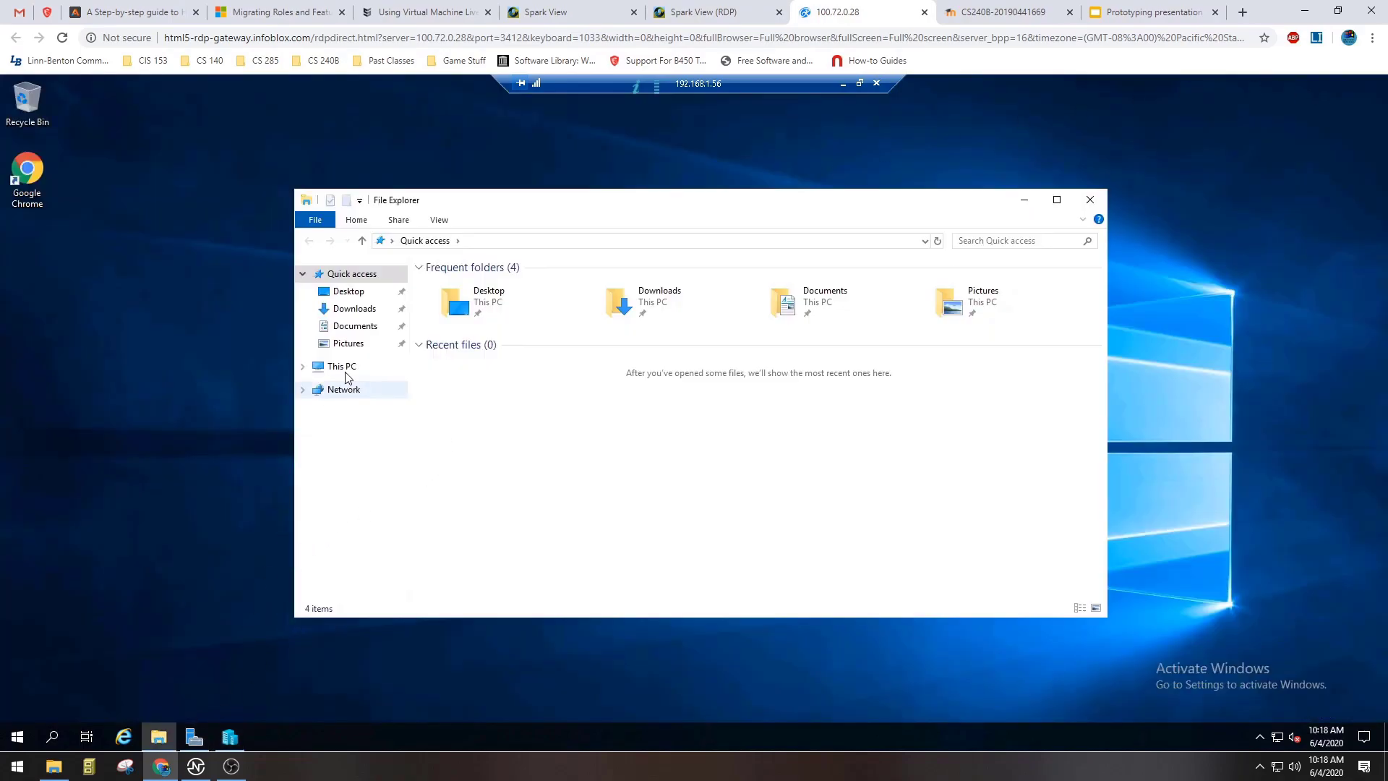
click(303, 367)
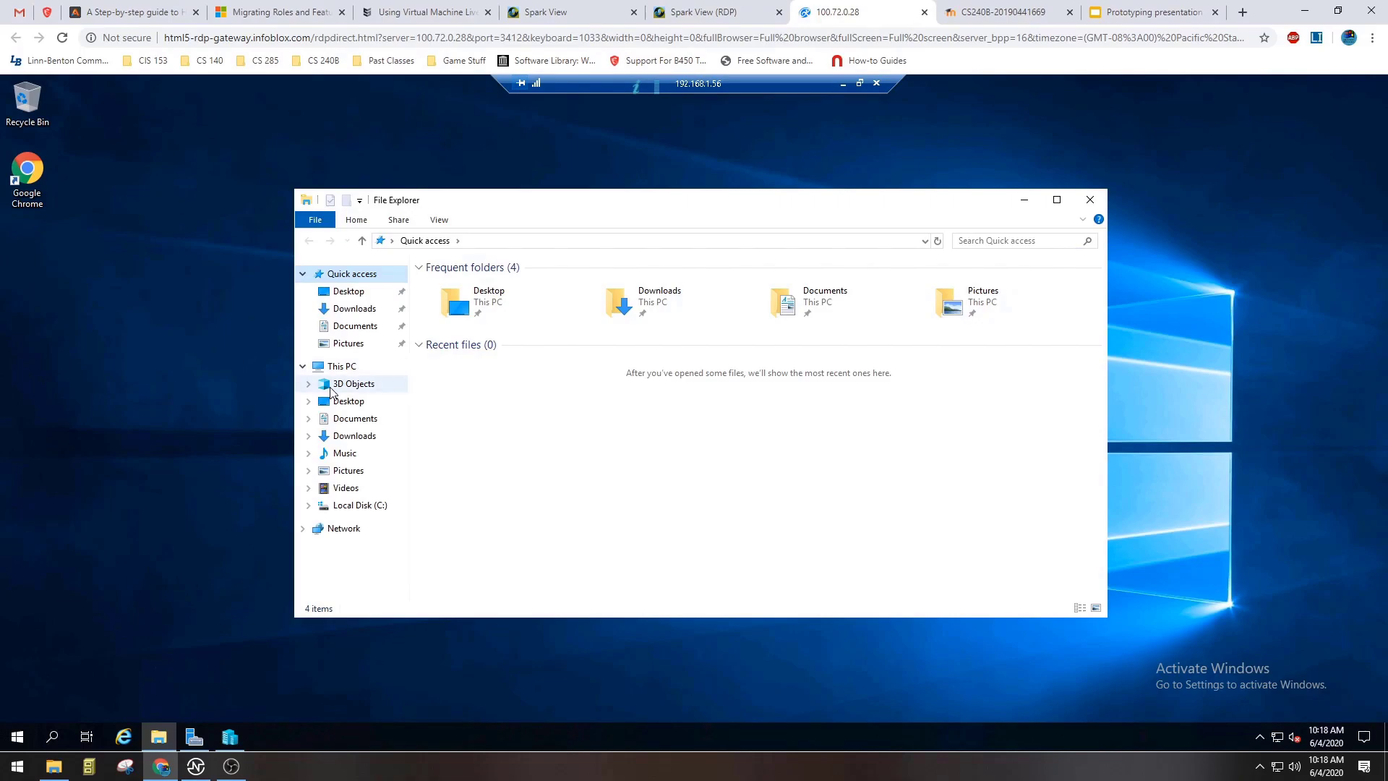
right_click(370, 507)
click(383, 497)
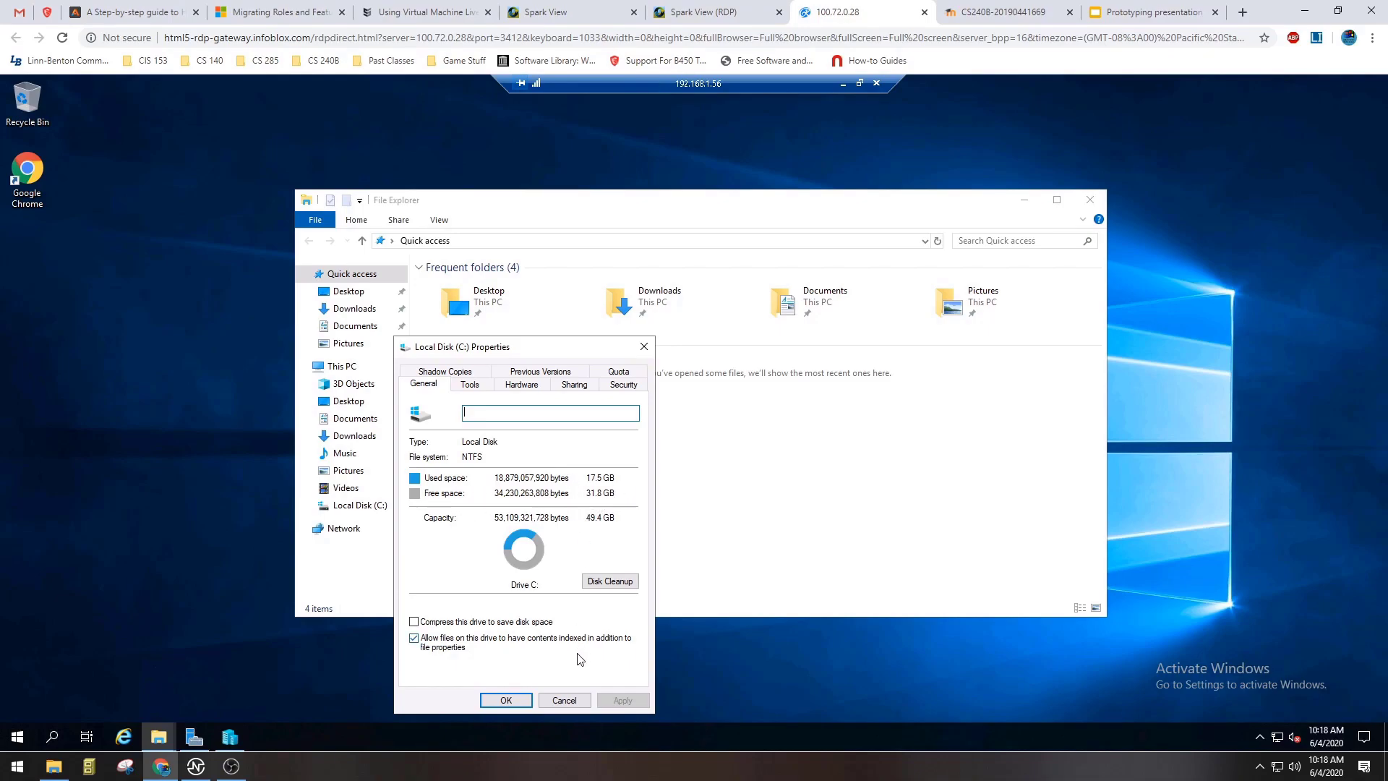
click(564, 702)
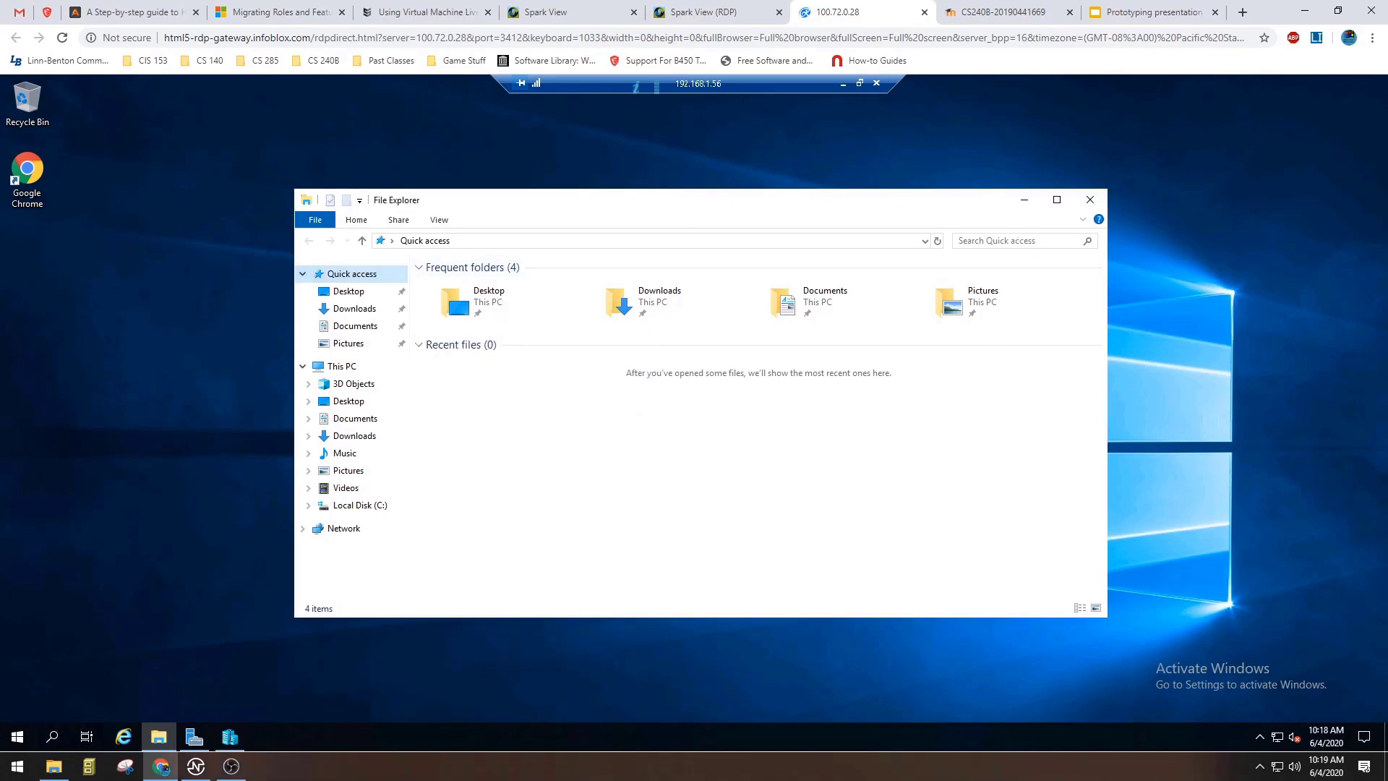
click(230, 737)
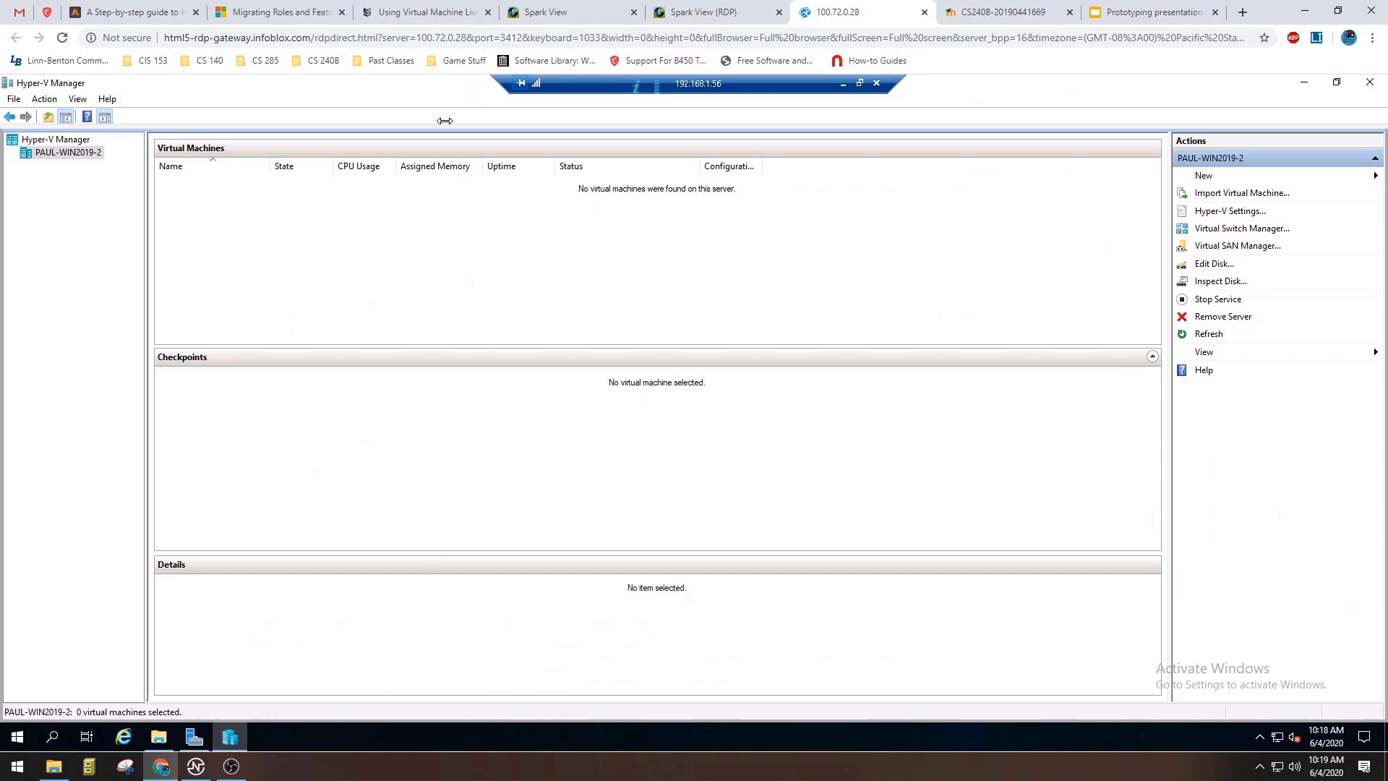
click(860, 83)
drag(808, 109, 885, 114)
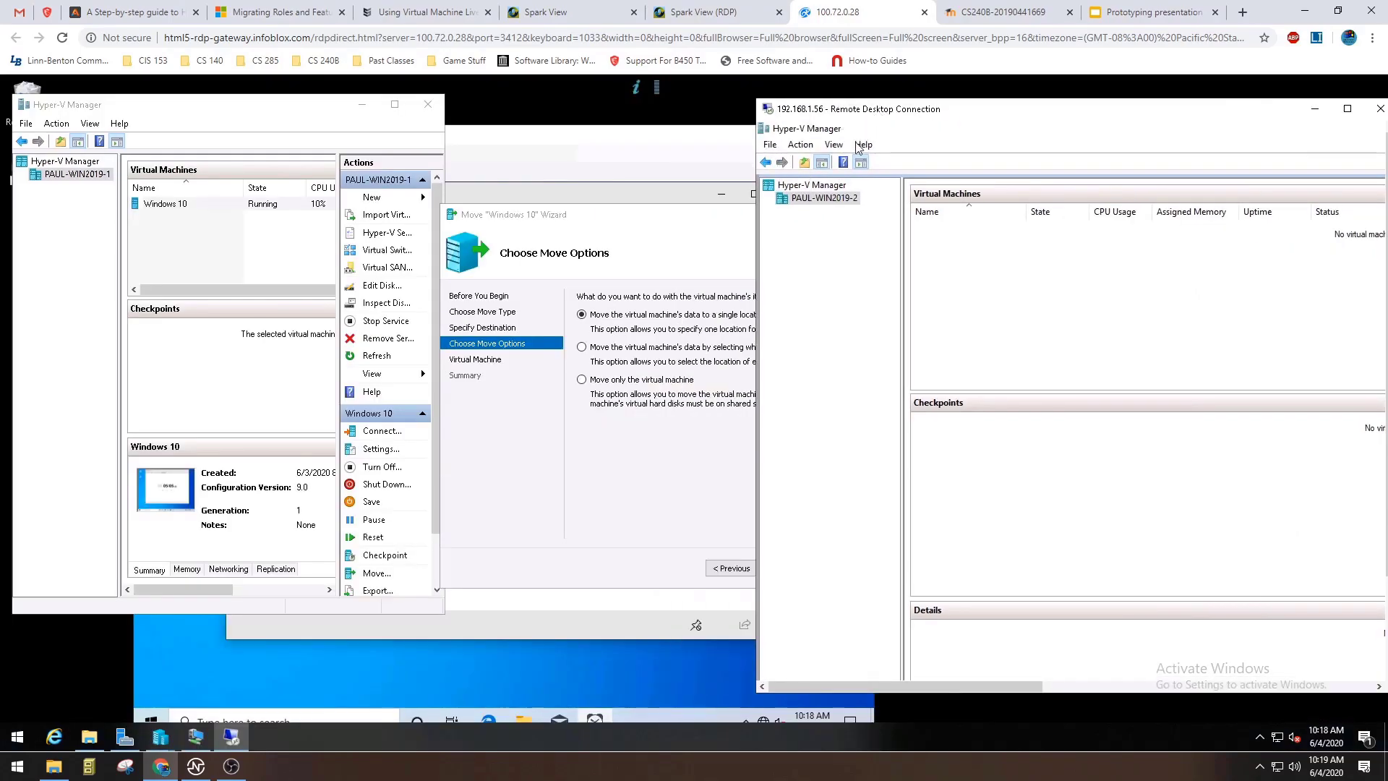
Choose to move the virtual machine's data to a single location and start browsing for the destination folder.
click(658, 506)
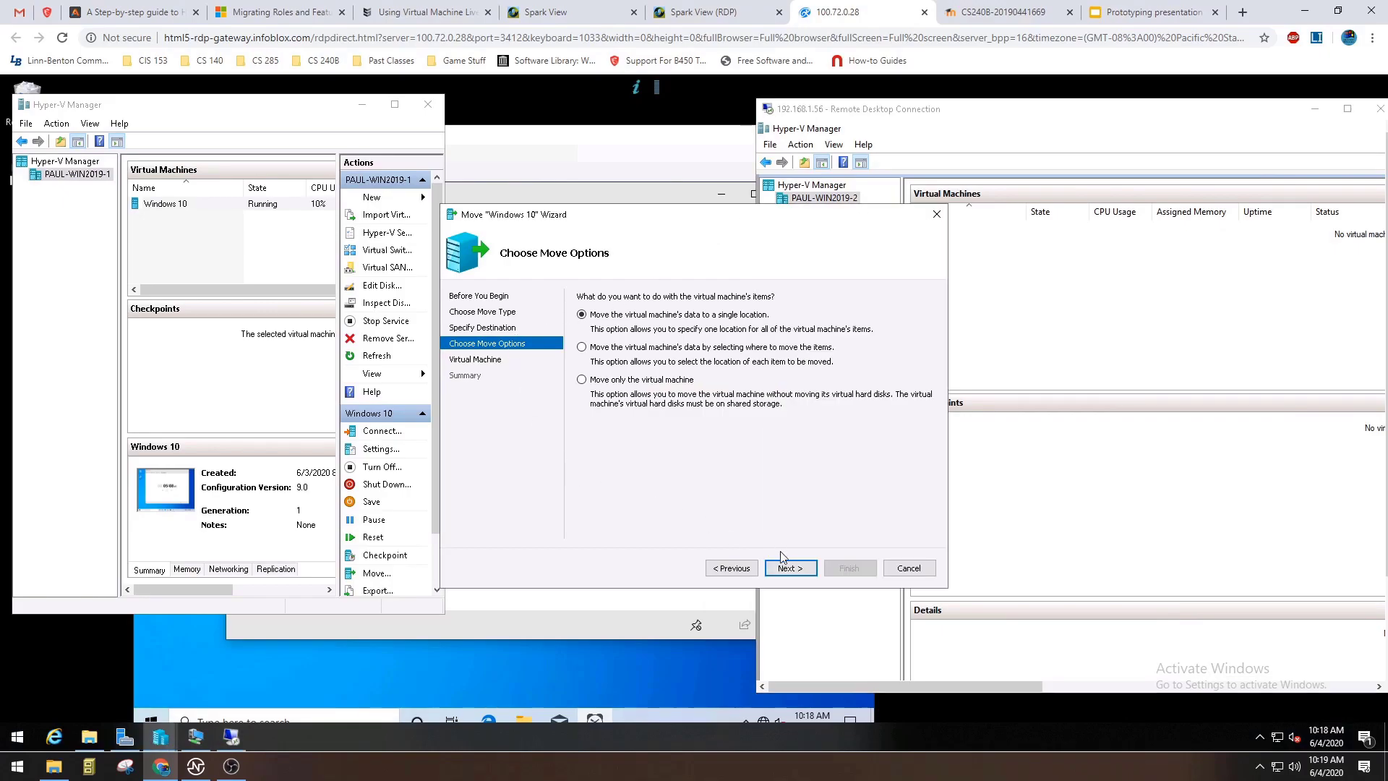
click(789, 568)
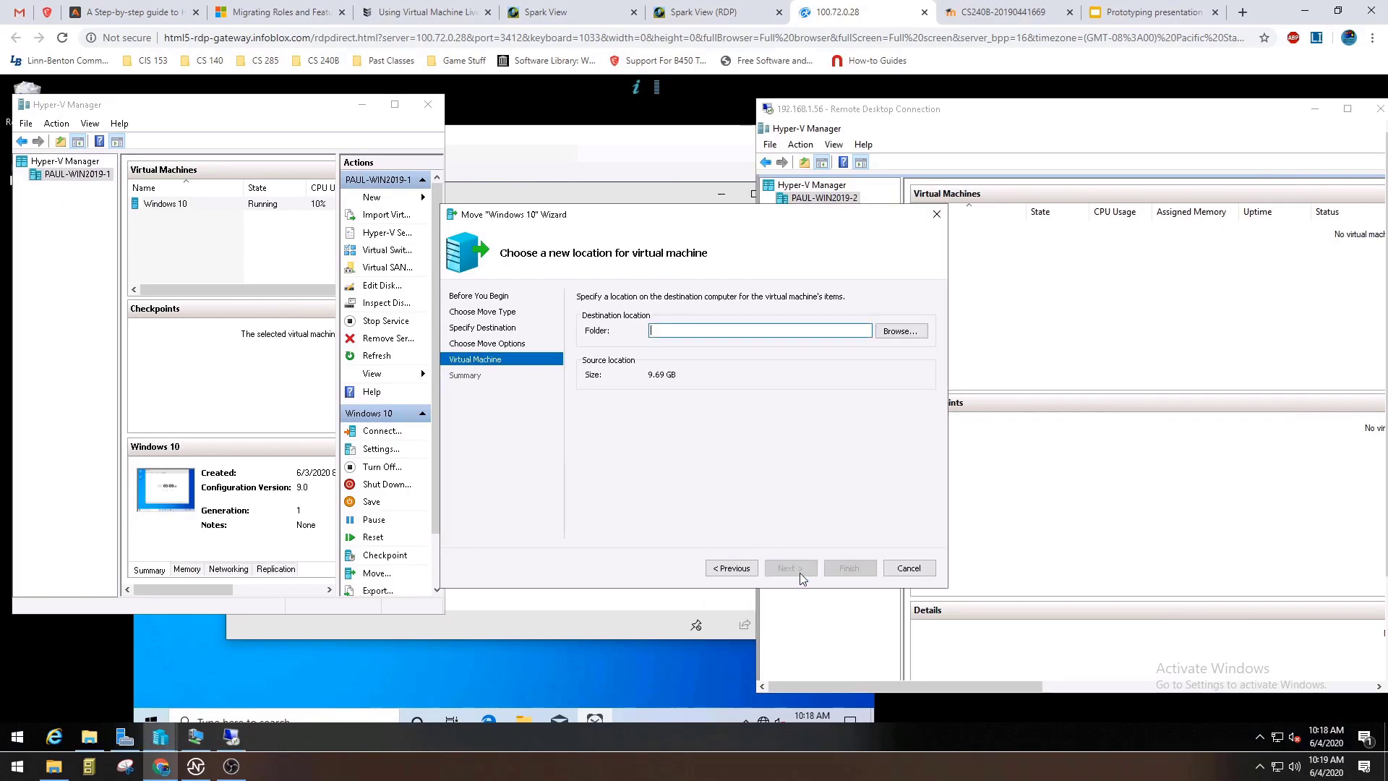
click(903, 333)
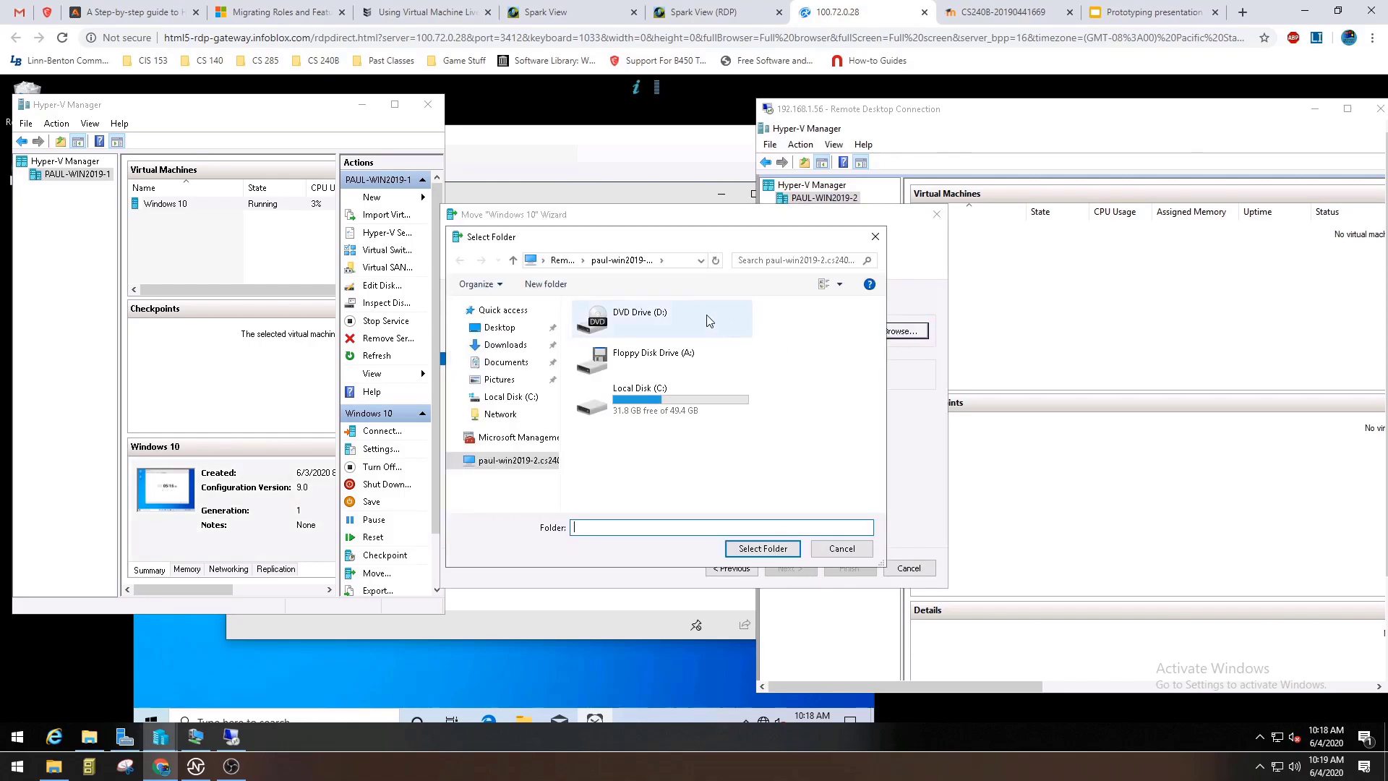
Look through the folders on the destination server's Local Disk (C:), then return to its drive list.
click(679, 400)
double_click(678, 398)
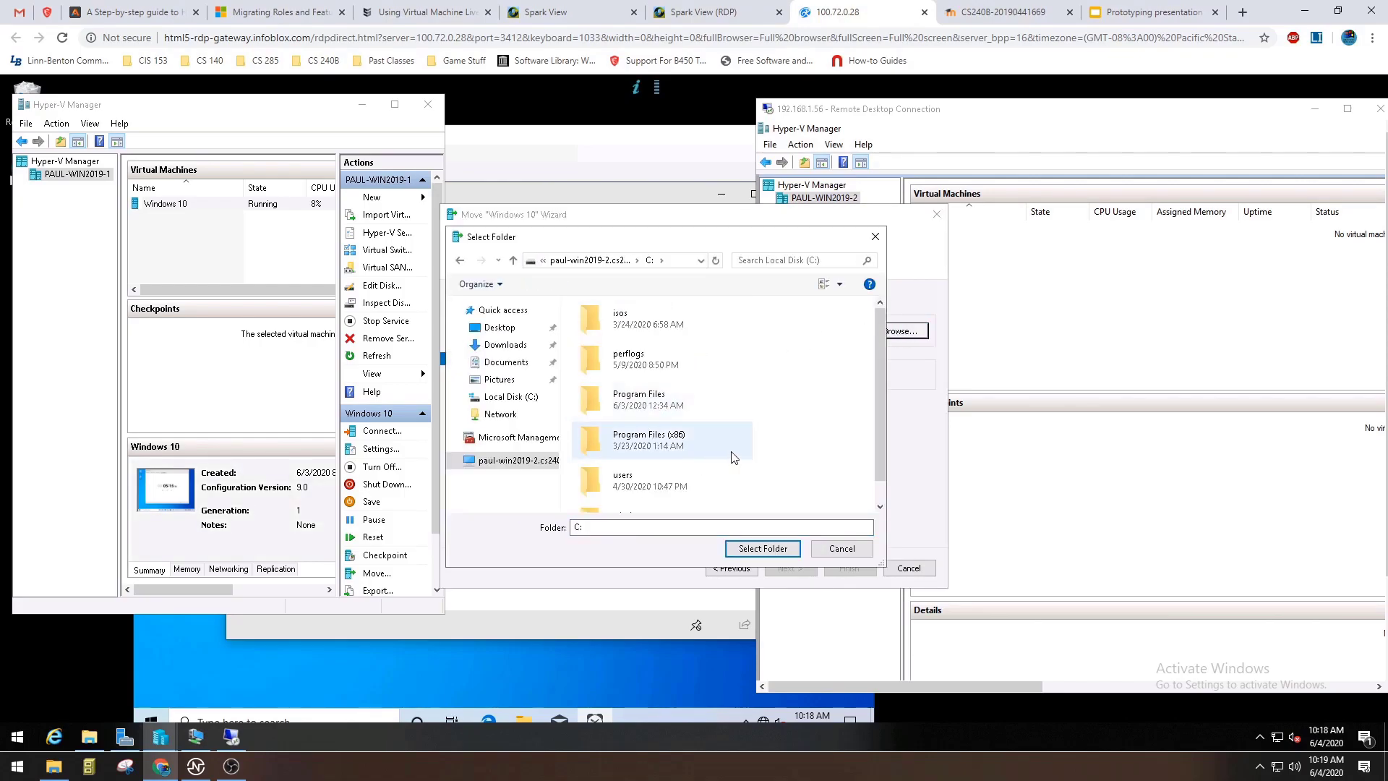
scroll(708, 463, down, 2)
scroll(697, 491, up, 1)
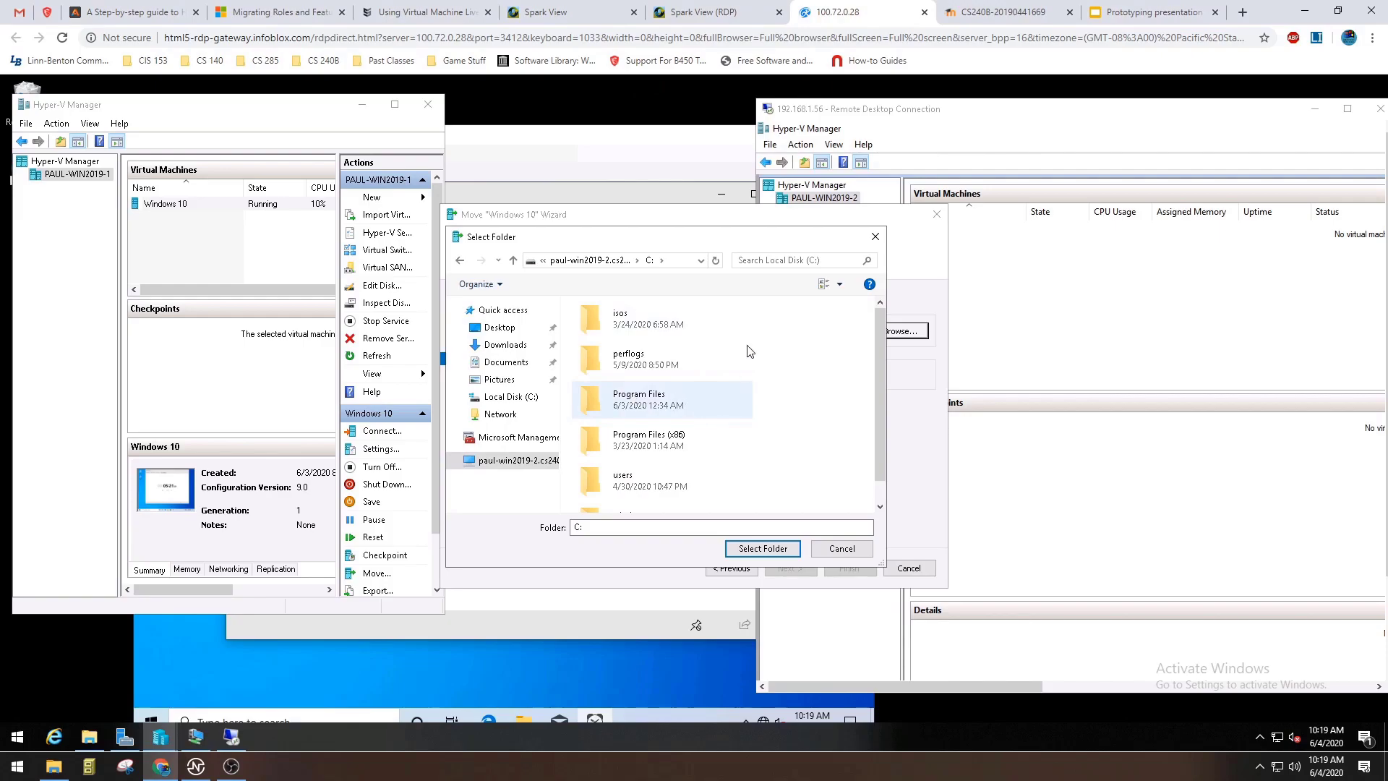
click(514, 261)
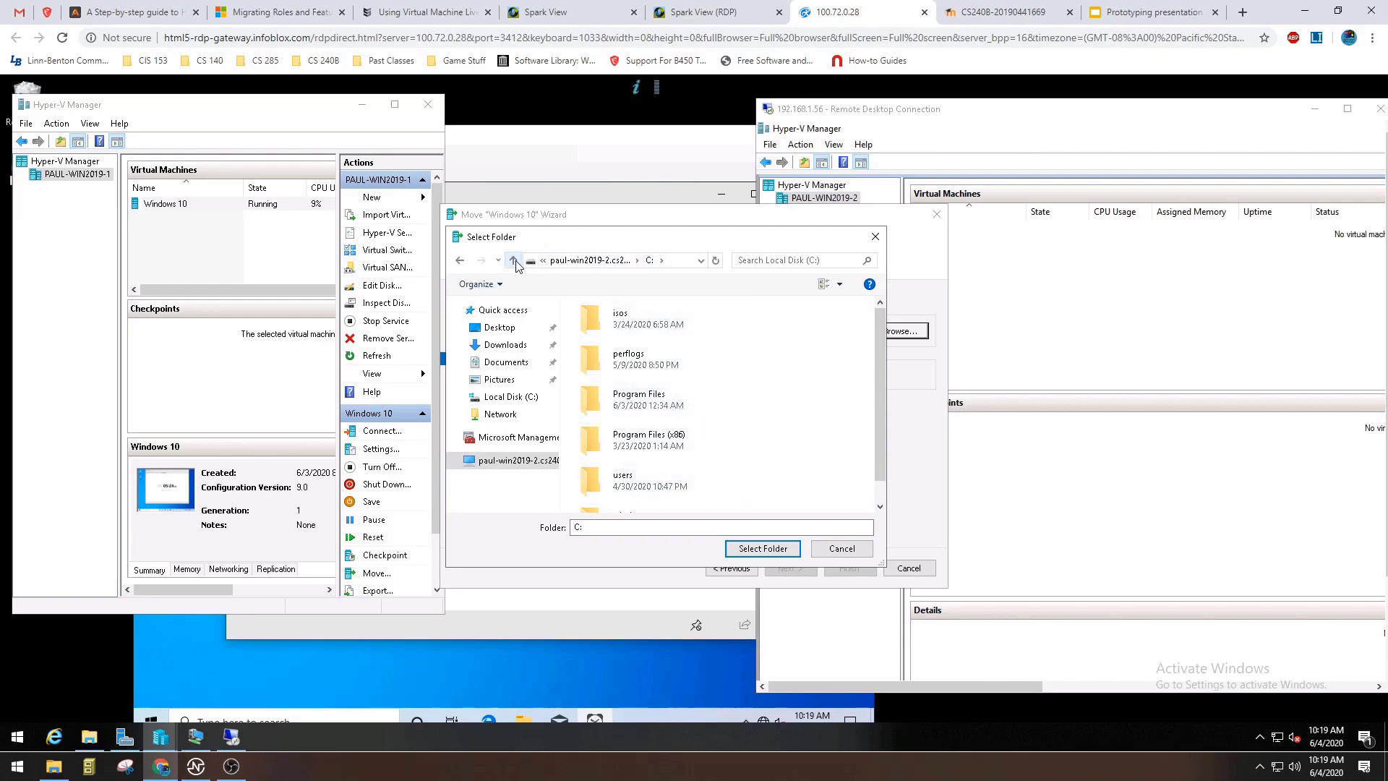
click(665, 415)
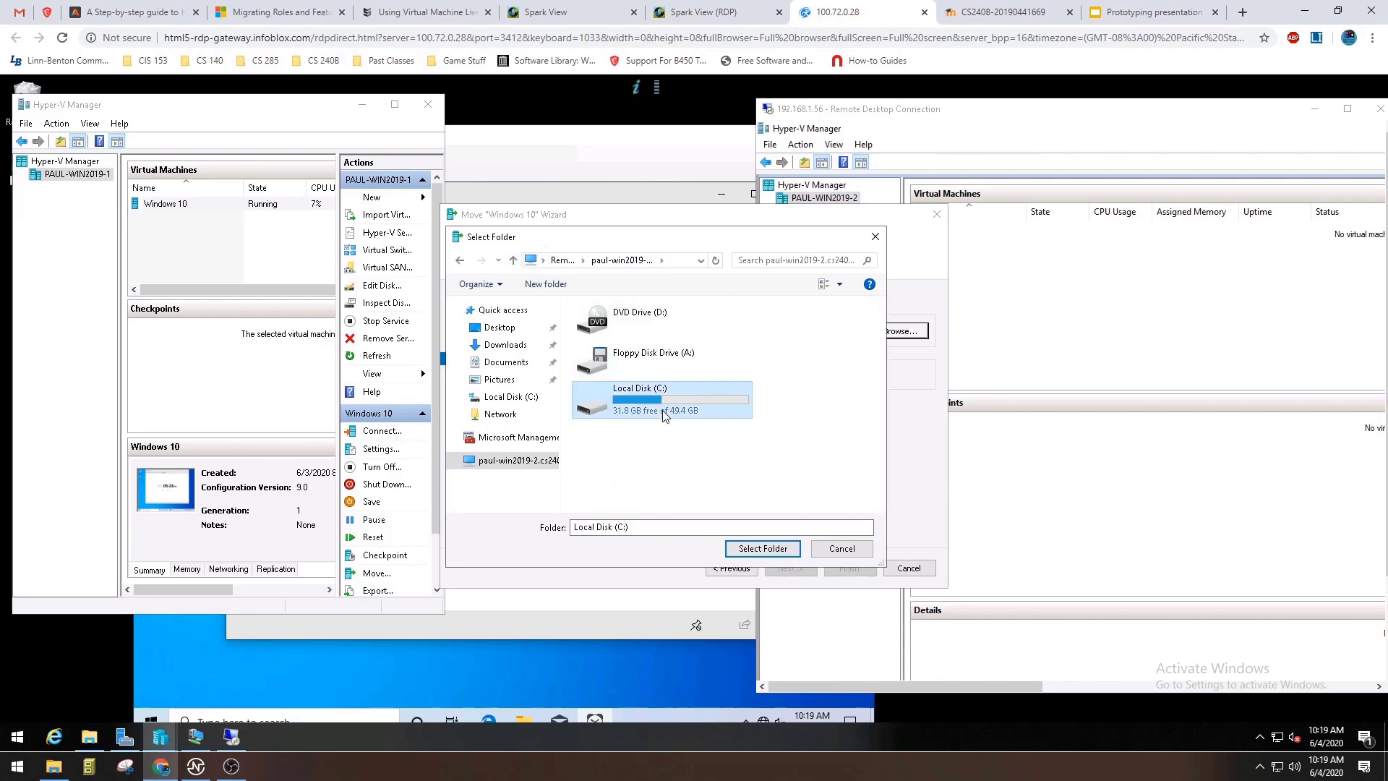
Show the 192.168.1.56 session full screen, minimize its Hyper-V Manager and open Local Disk (C:) in File Explorer.
double_click(902, 108)
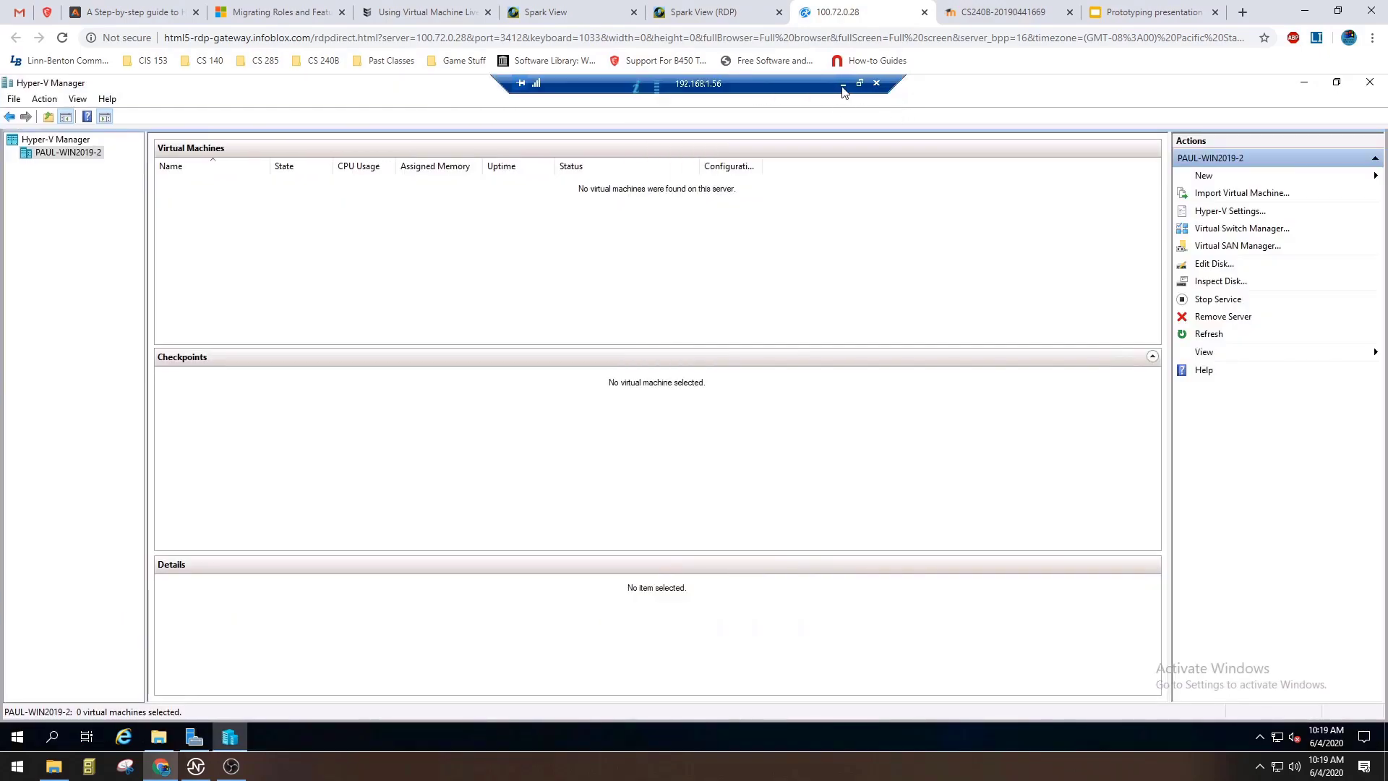
click(1303, 83)
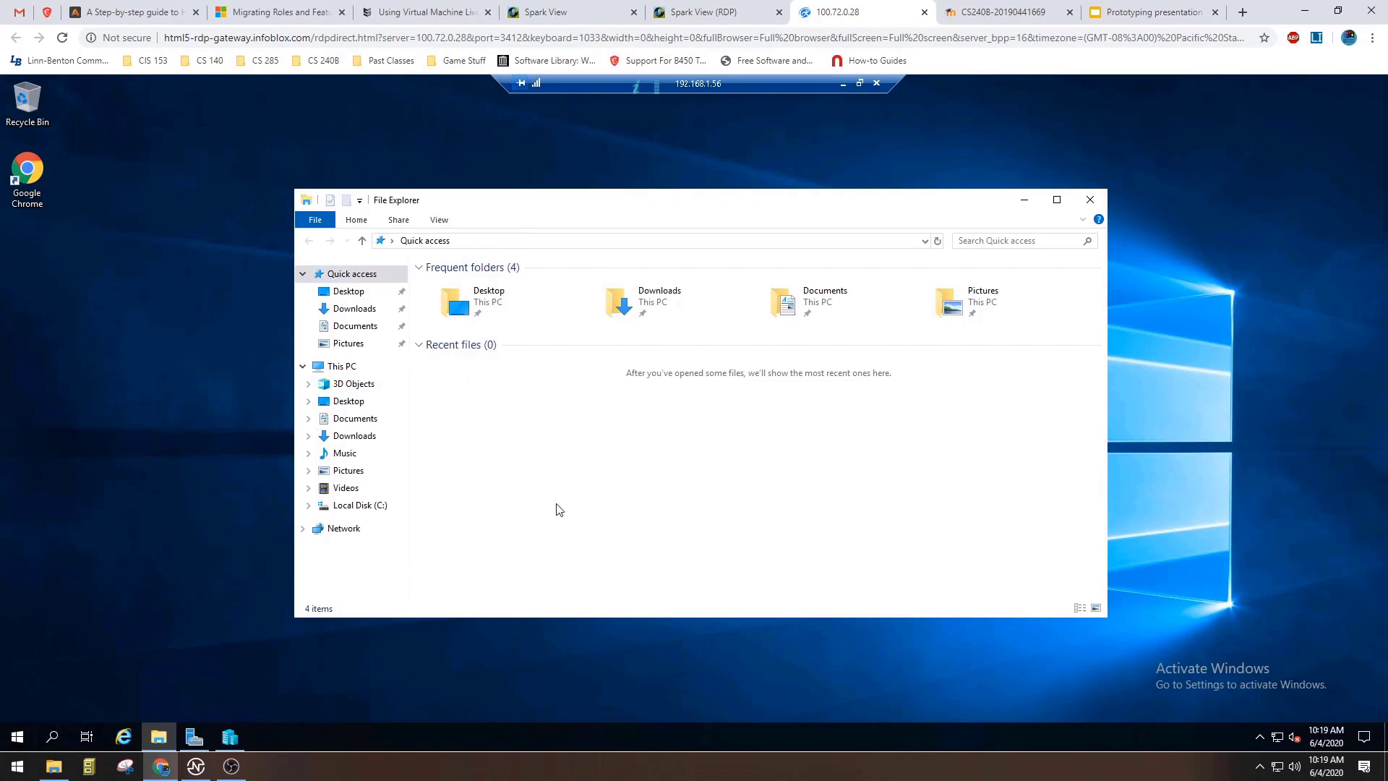
click(362, 506)
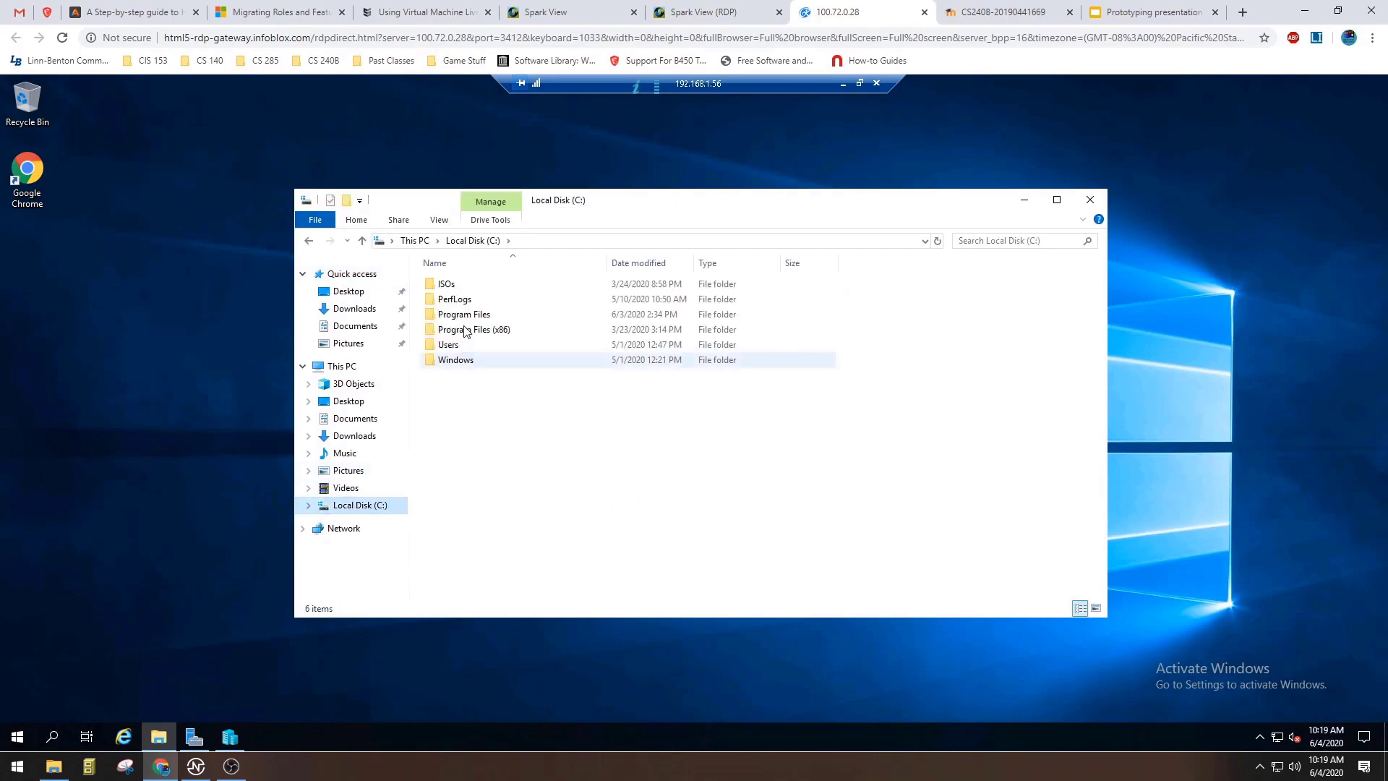
Create a new folder named "VM Destination" on the remote server's Local Disk (C:).
right_click(499, 419)
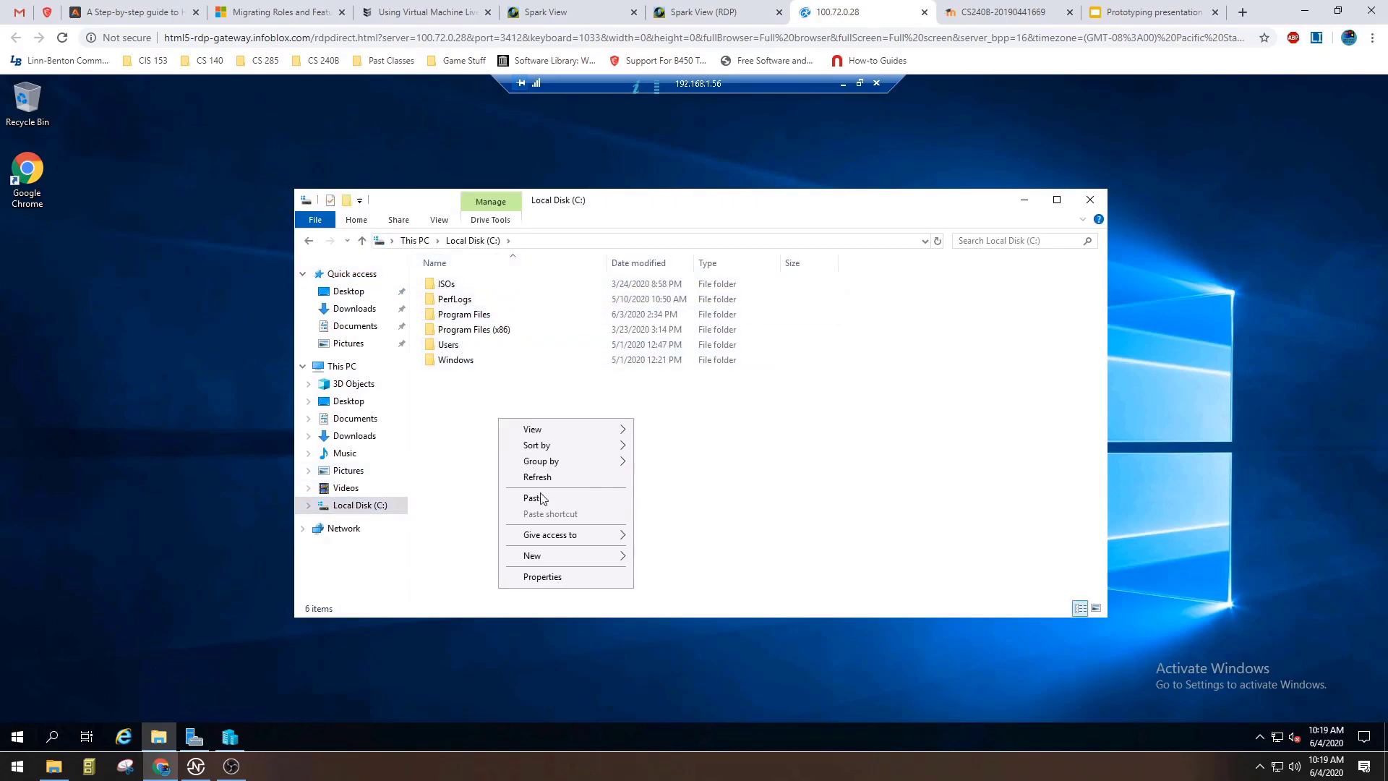
mouse_move(549, 559)
click(696, 558)
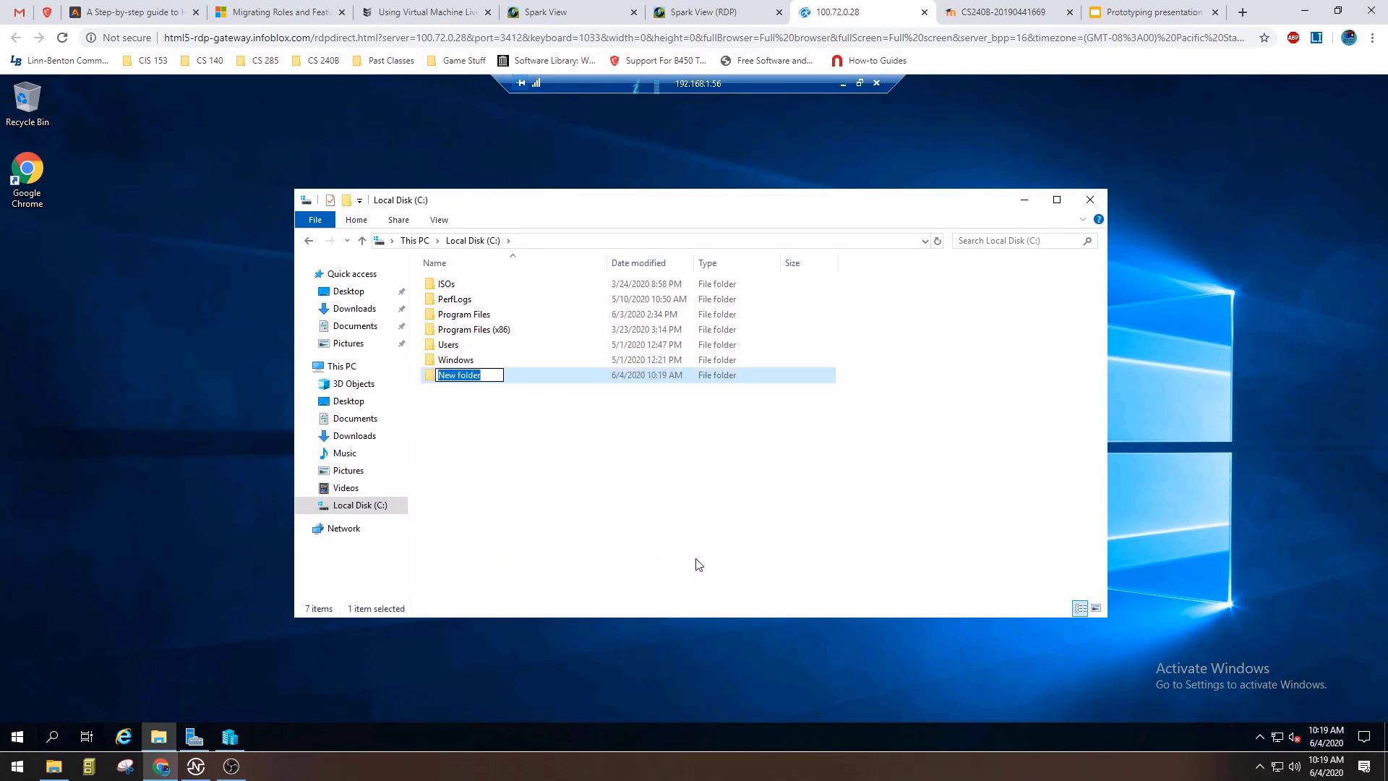
text(Destination VM)
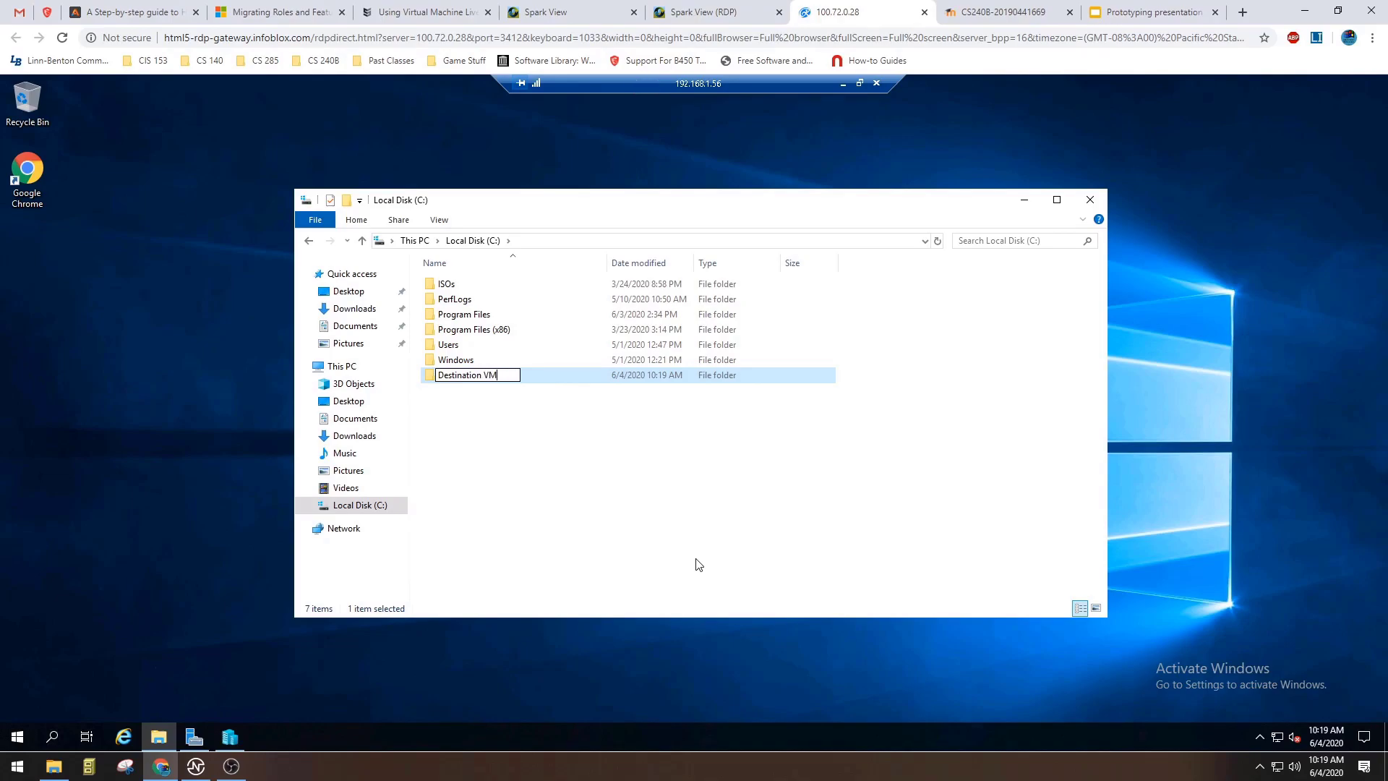
key(BackSpace)
key(BackSpace)
text(VM)
click(751, 546)
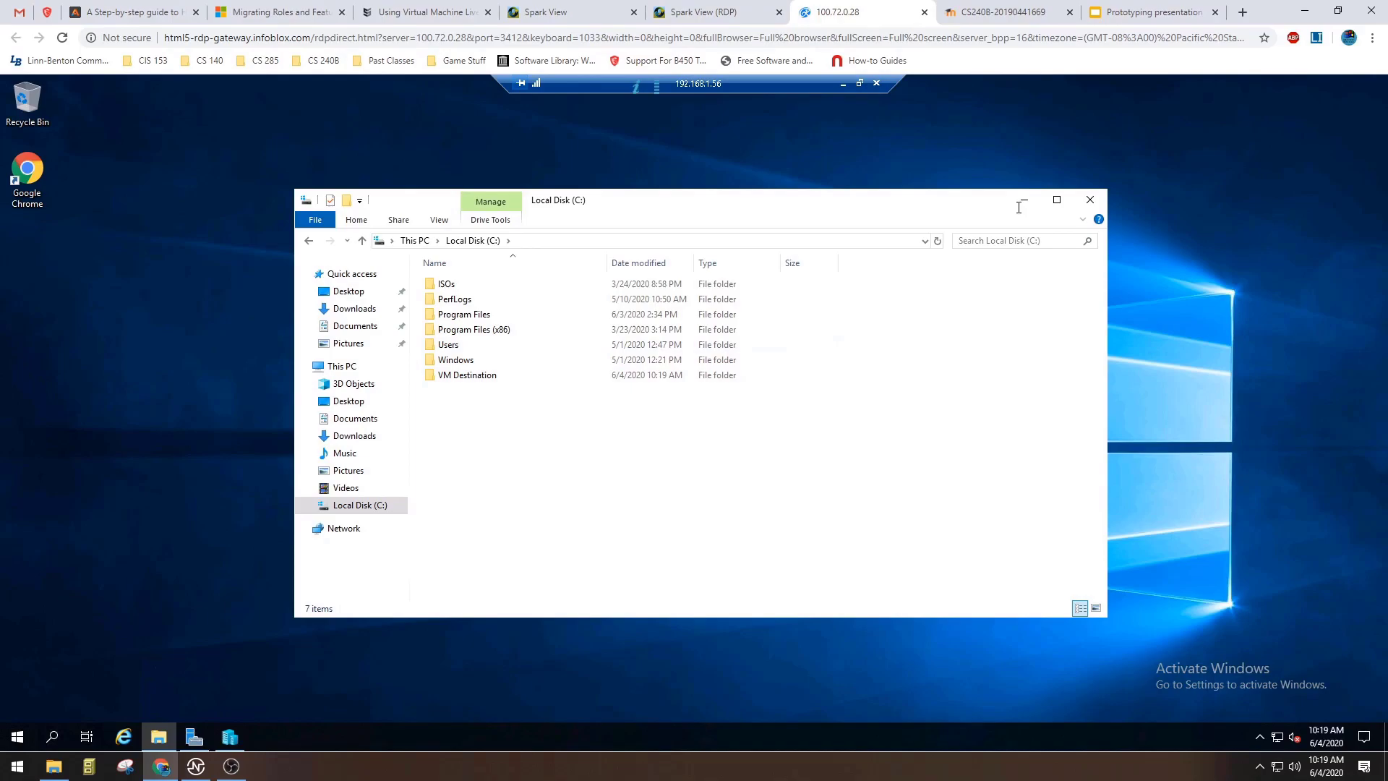
Close the remote File Explorer, bring back Hyper-V Manager and restore the 192.168.1.56 session to a window beside the local manager.
click(1091, 200)
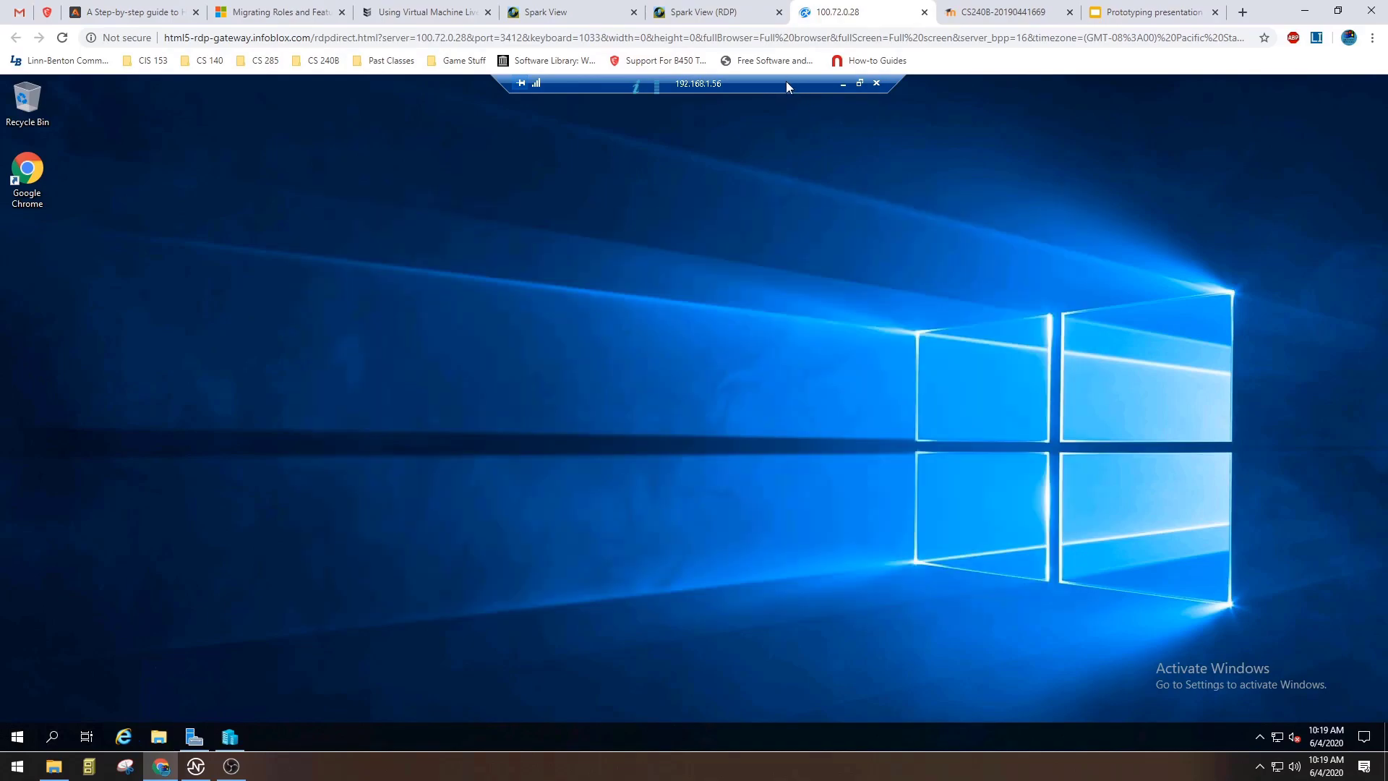
click(234, 739)
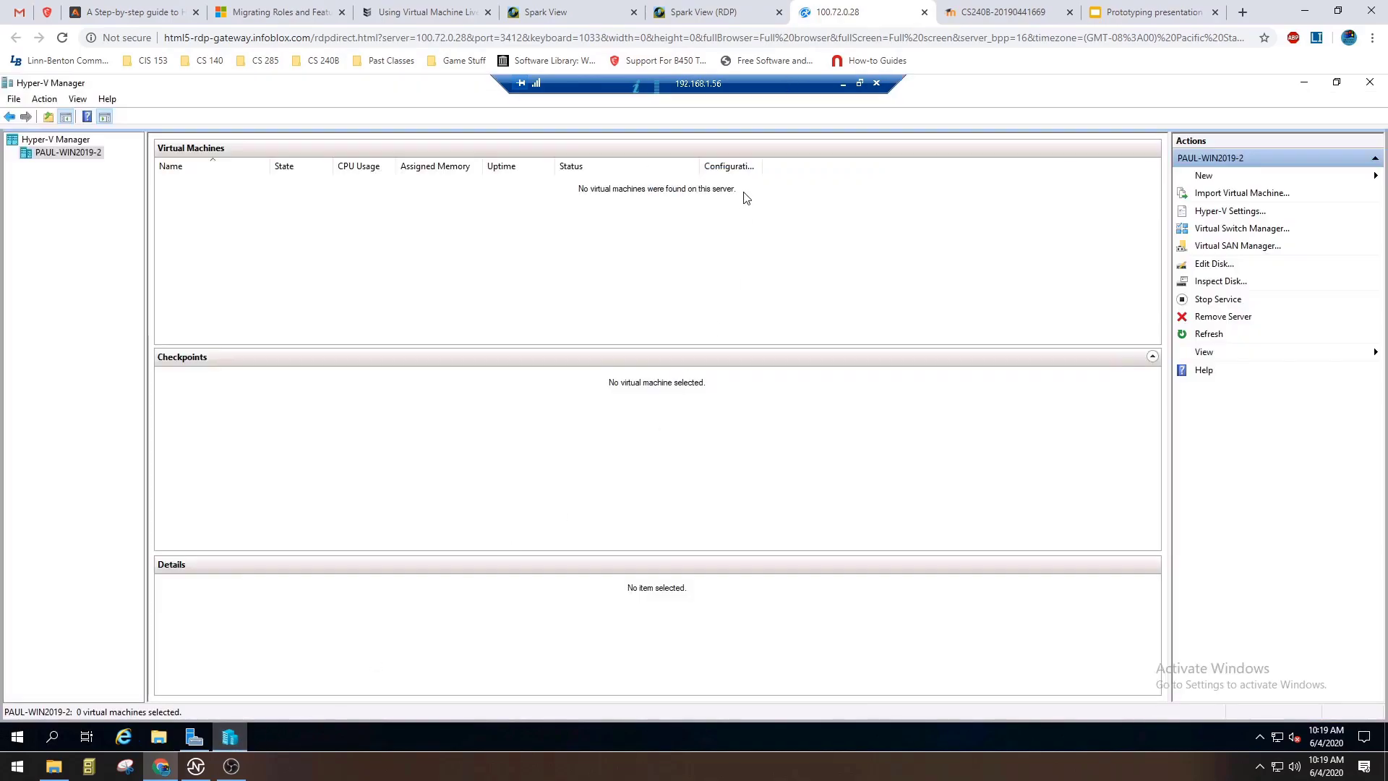
drag(780, 87, 1088, 112)
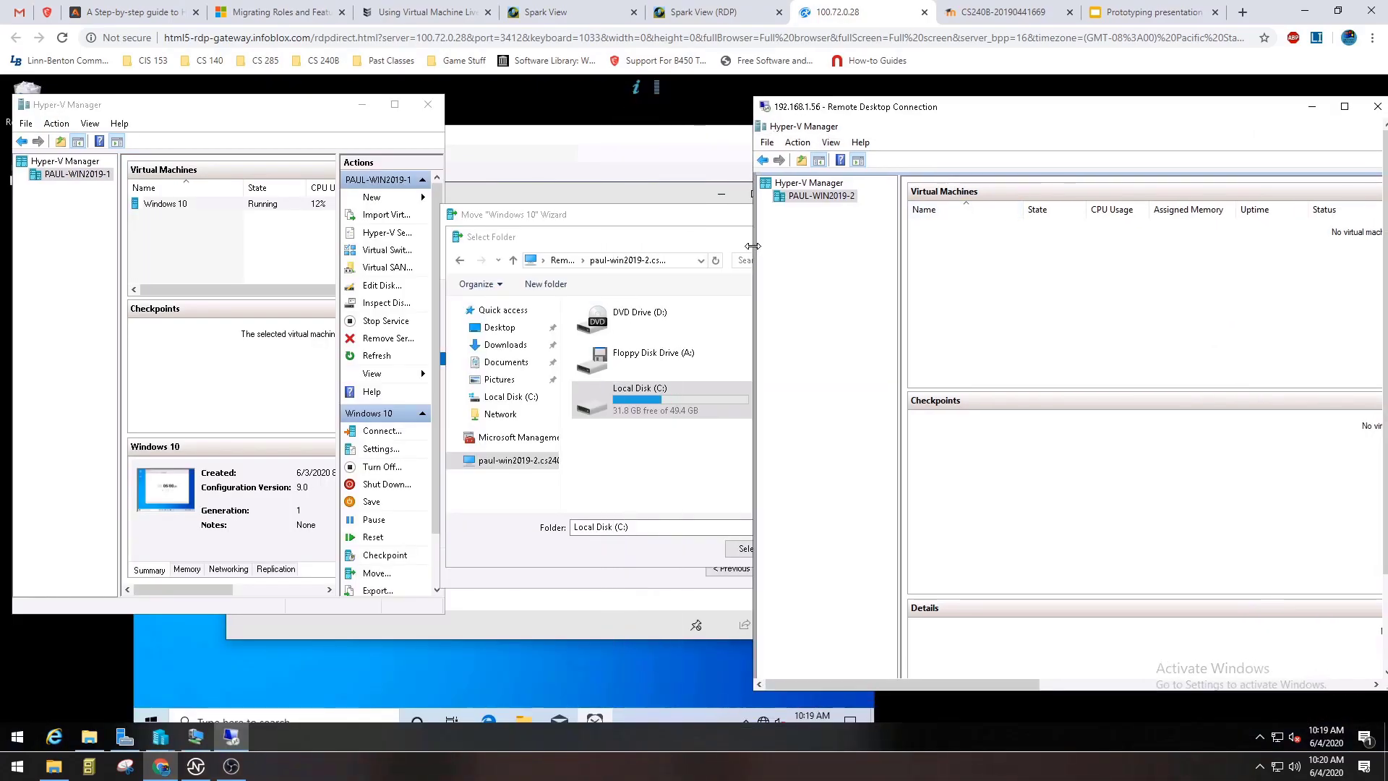
Set the move's destination folder to C:\VM Destination\ on PAUL-WIN2019-2 and start the move.
click(628, 486)
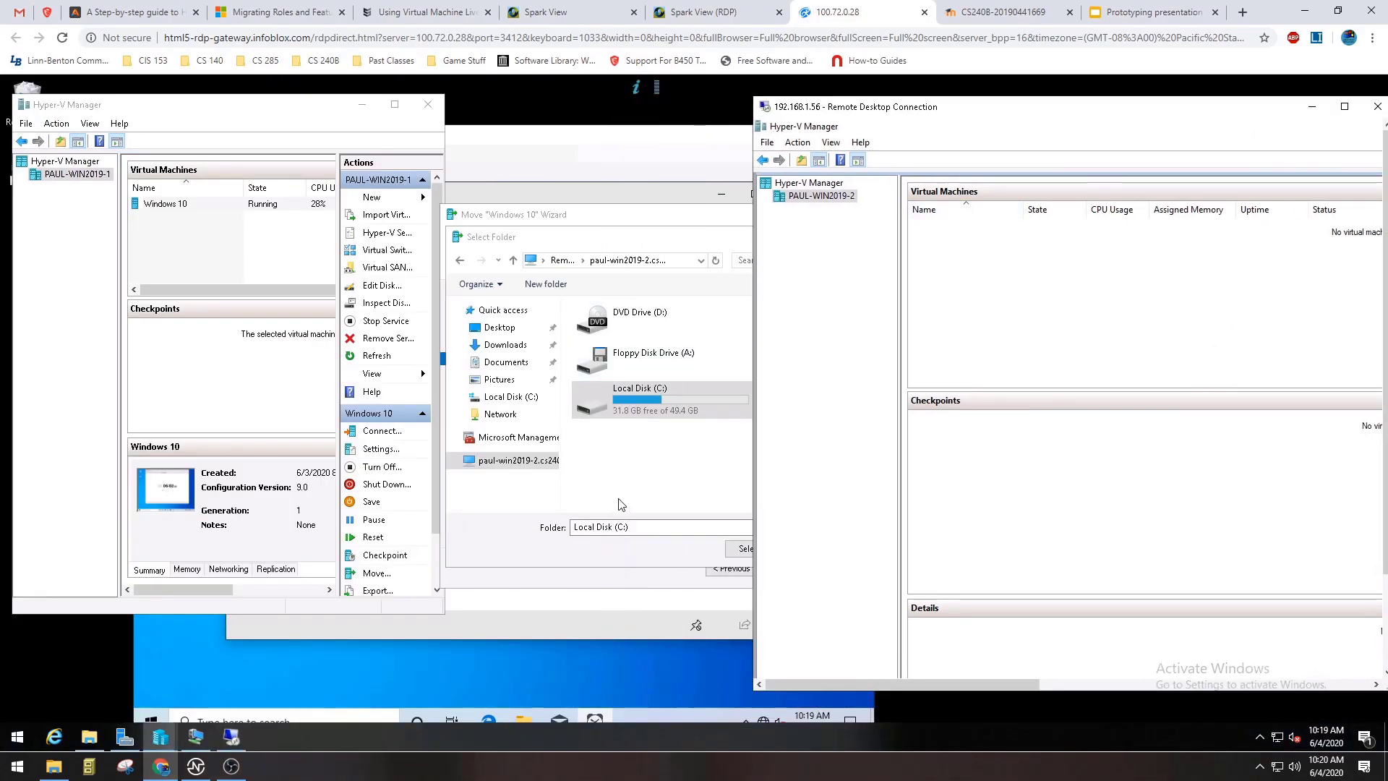
double_click(651, 399)
scroll(672, 422, down, 2)
click(647, 451)
click(761, 549)
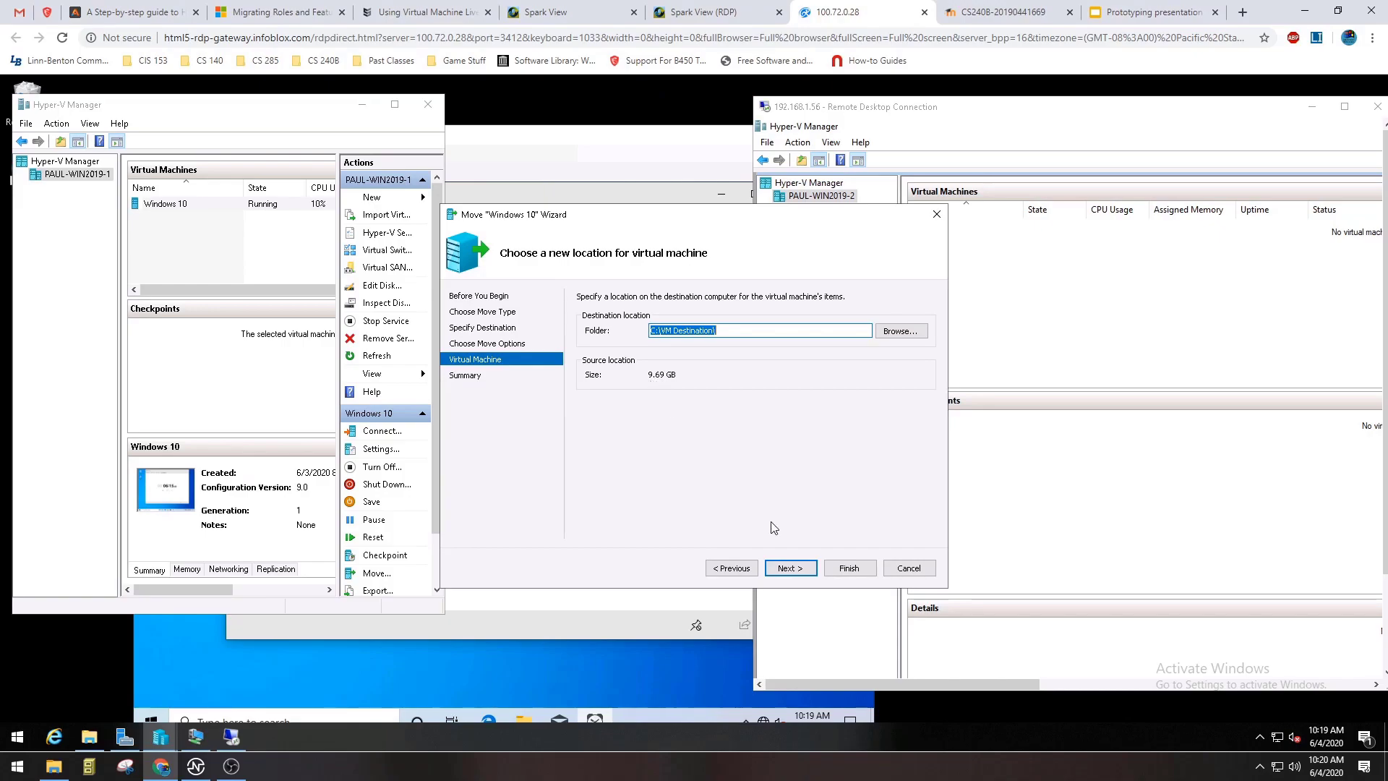
click(779, 570)
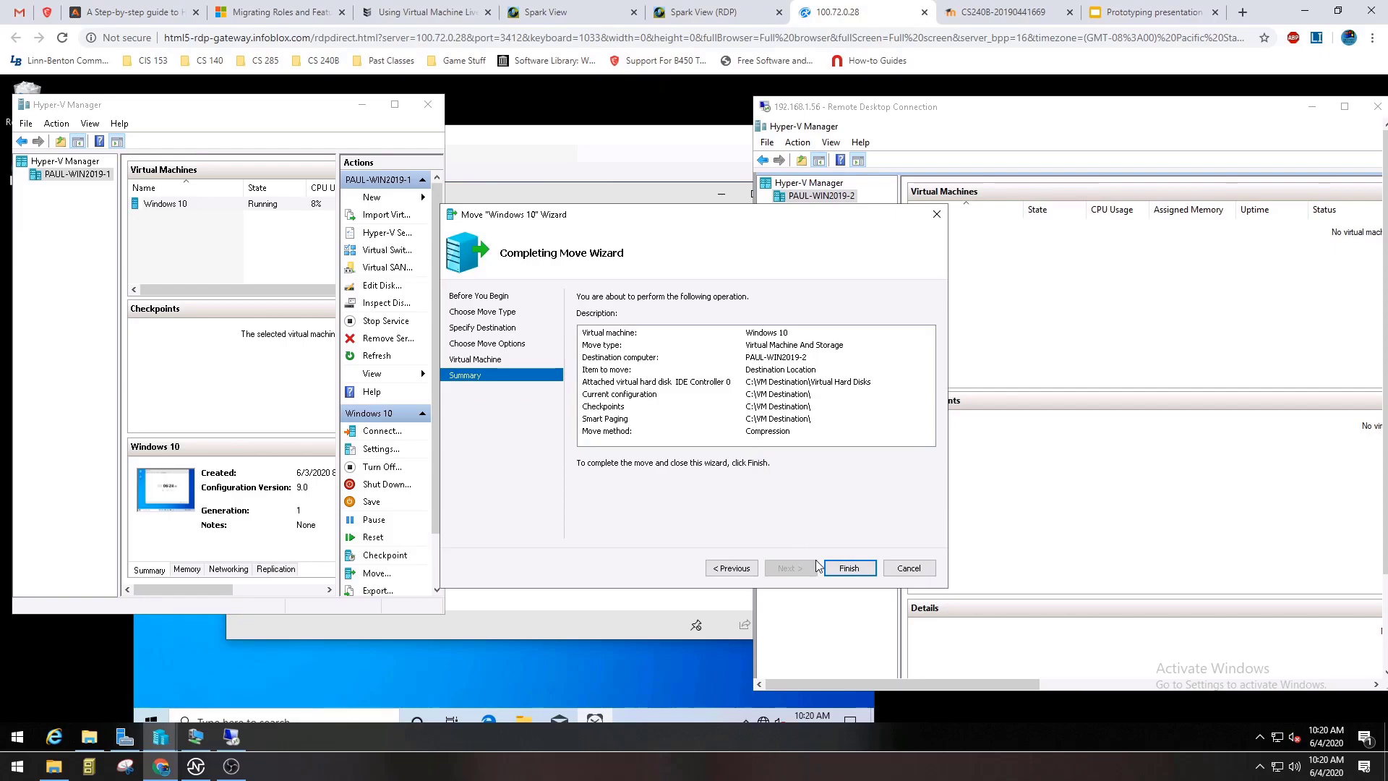
click(846, 568)
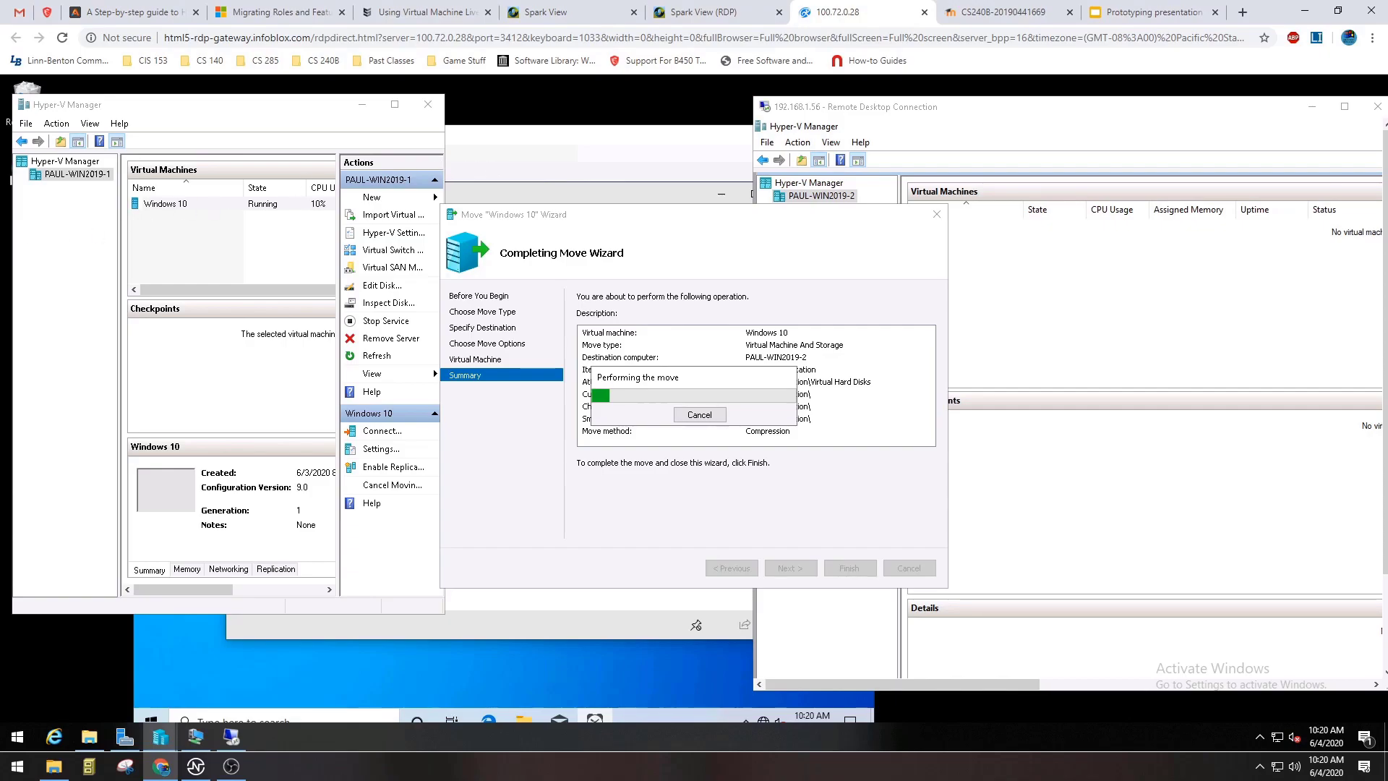
Move the Windows 10 virtual machine connection window below the local Hyper-V Manager's list so its running stopwatch shows beside the move wizard.
key(alt+Tab)
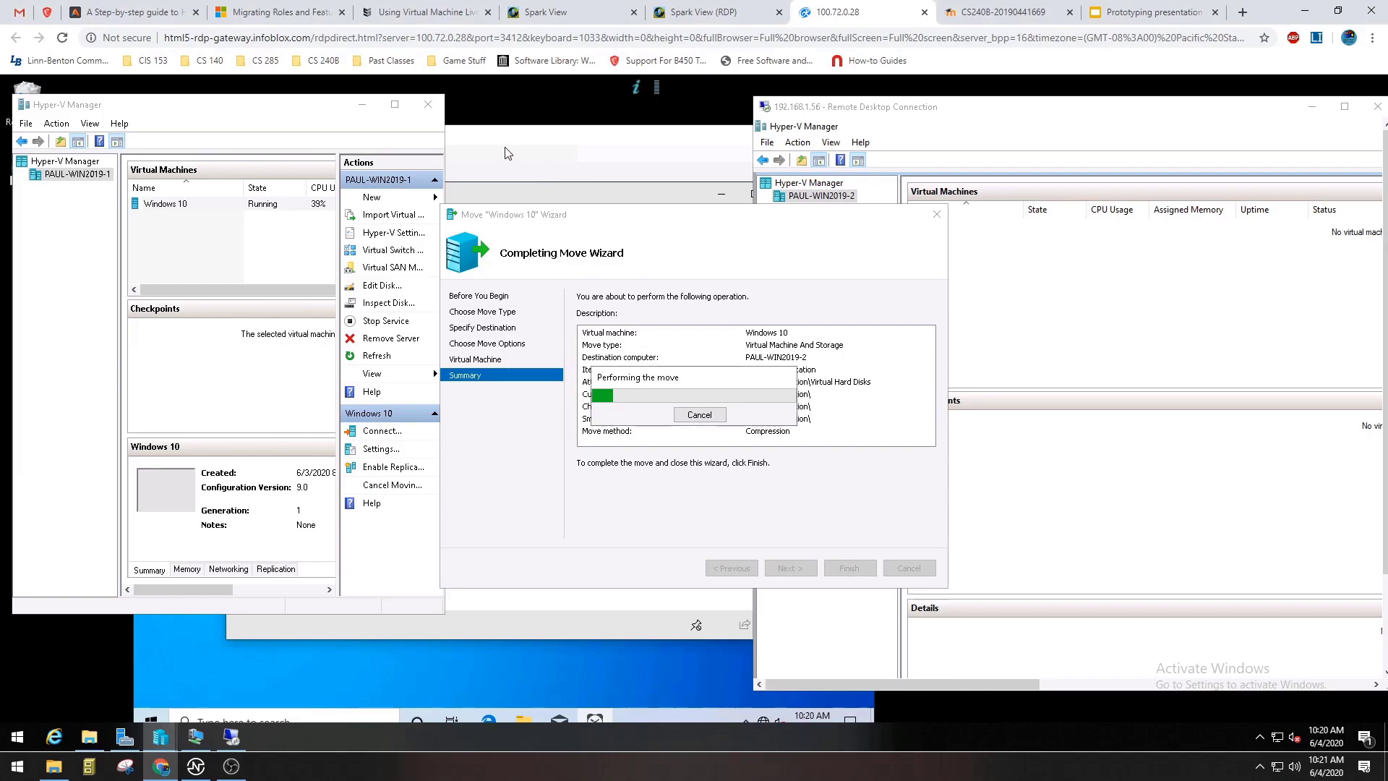
click(486, 140)
drag(422, 140, 365, 378)
click(359, 269)
click(544, 233)
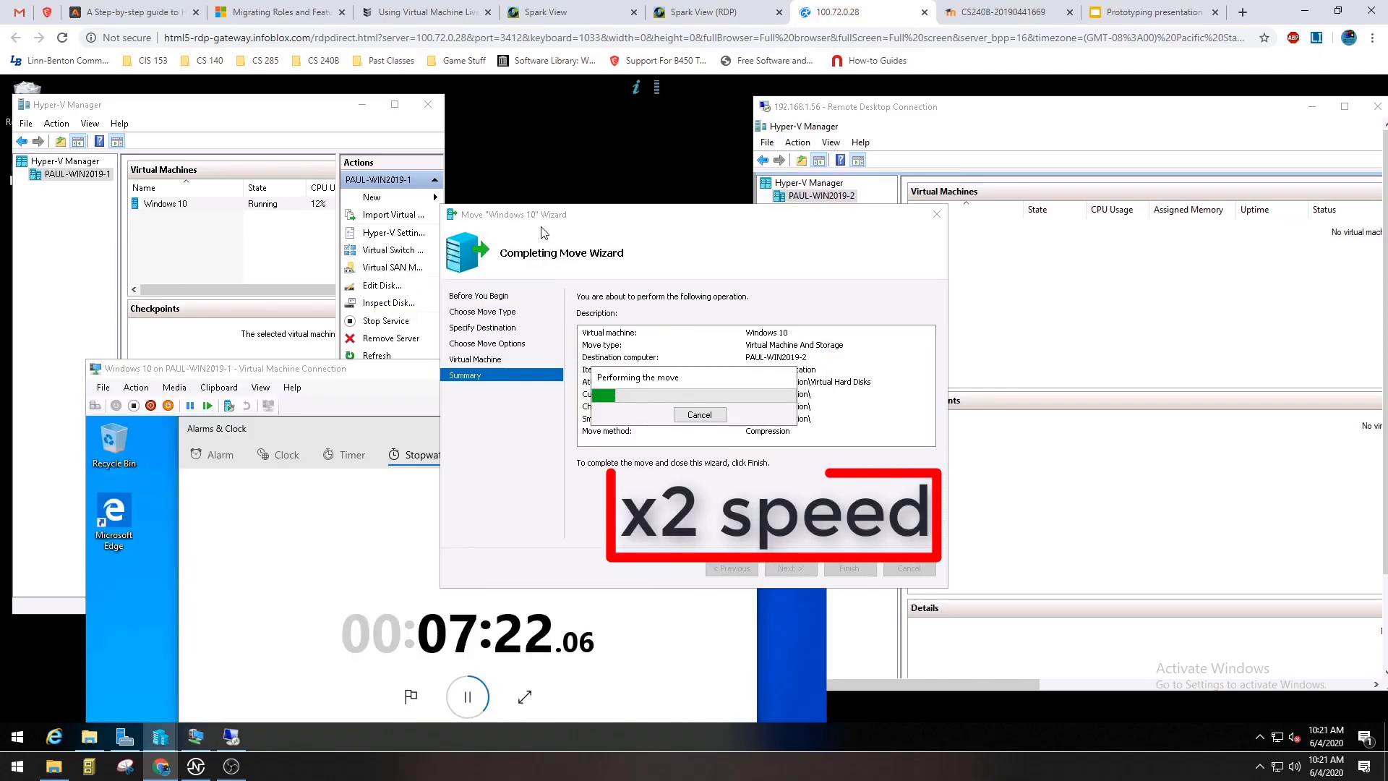